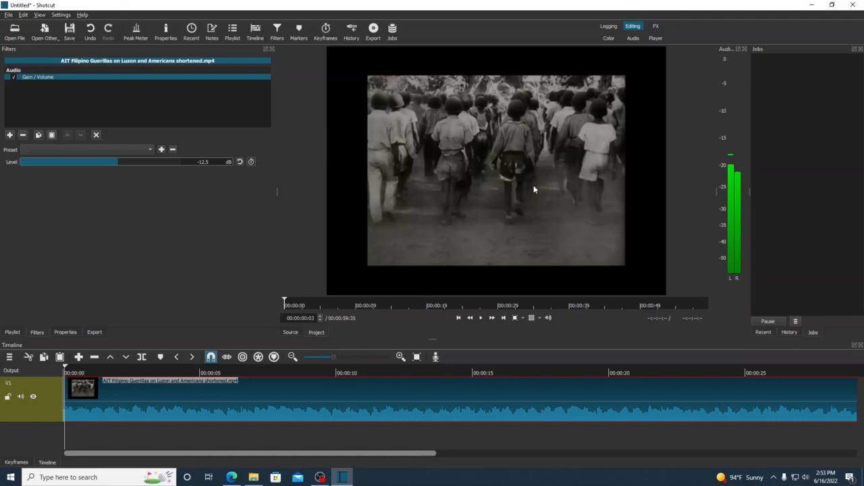
Play the opening seconds of the clip and return the playhead to the start of the timeline.
click(478, 318)
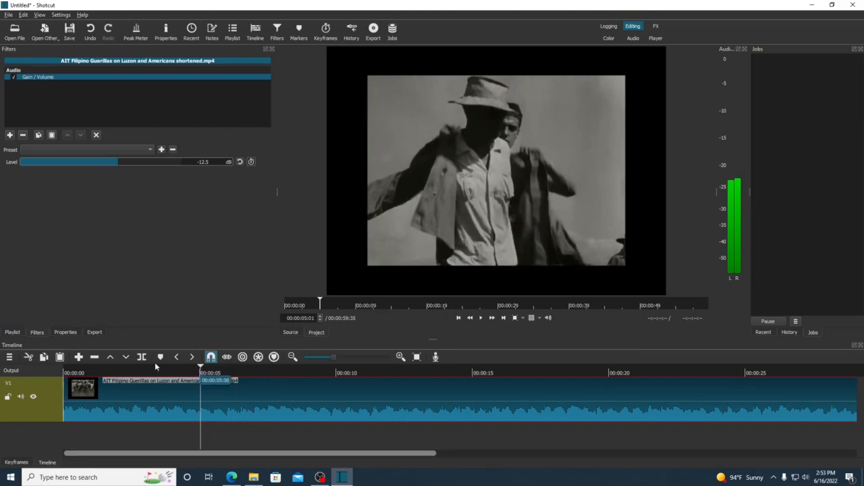
click(120, 369)
drag(121, 359, 36, 373)
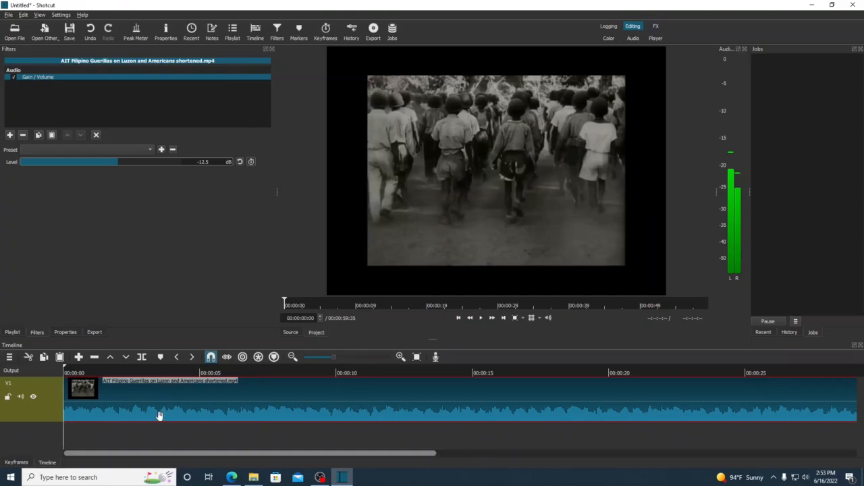
Split the clip on track V1 at 00:00:04:20.
right_click(198, 401)
click(209, 417)
right_click(211, 389)
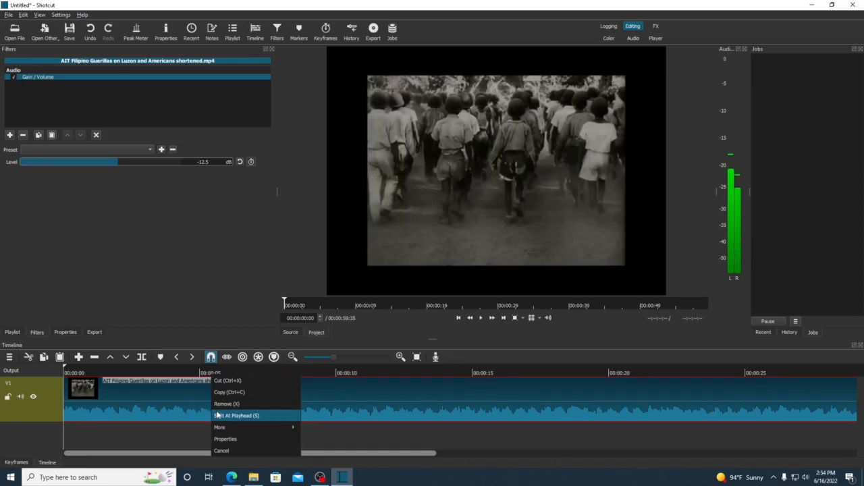
drag(285, 301, 315, 300)
click(181, 388)
right_click(182, 388)
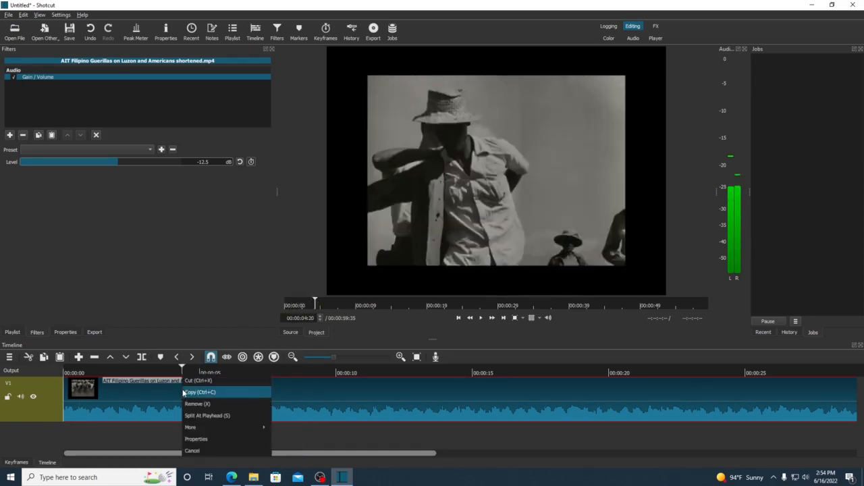
click(188, 415)
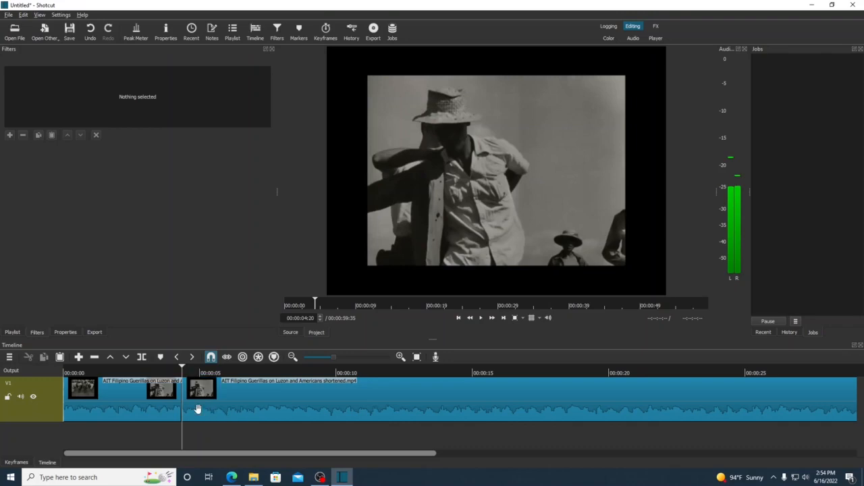
Select the first segment on V1 and undo the split at 00:00:04:20.
click(122, 398)
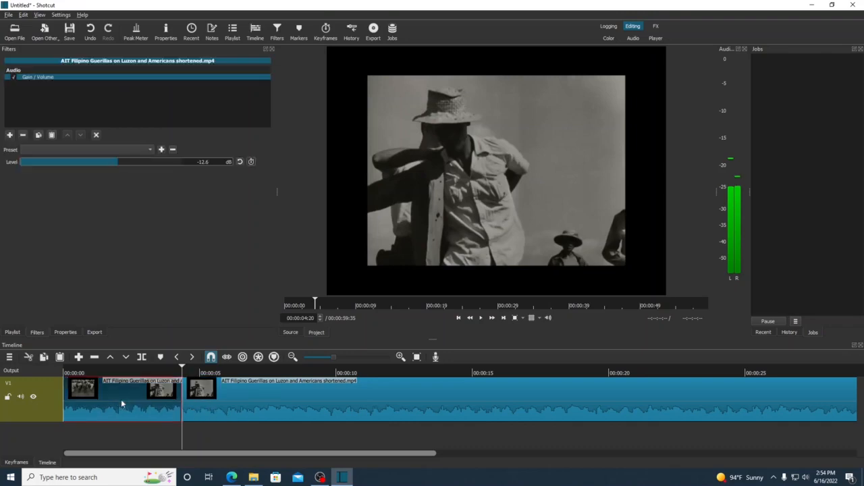
right_click(163, 393)
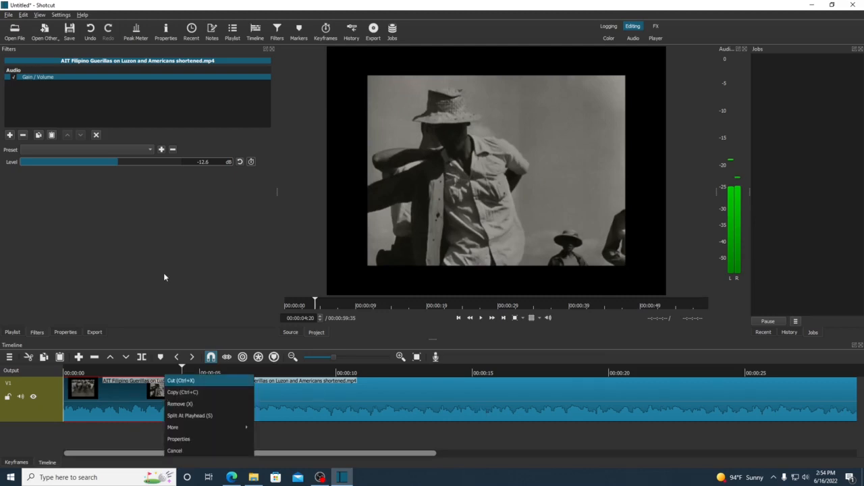
key(ctrl+z)
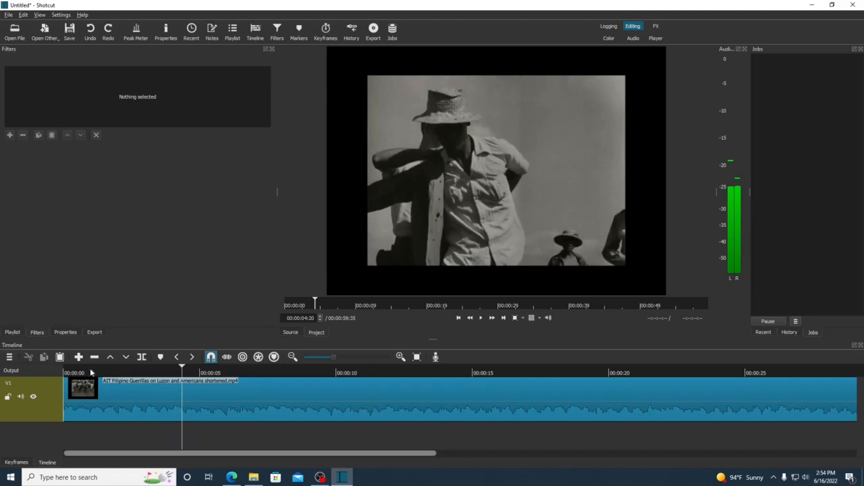
Split the V1 clip near its beginning, at 00:00:00:57.
click(101, 404)
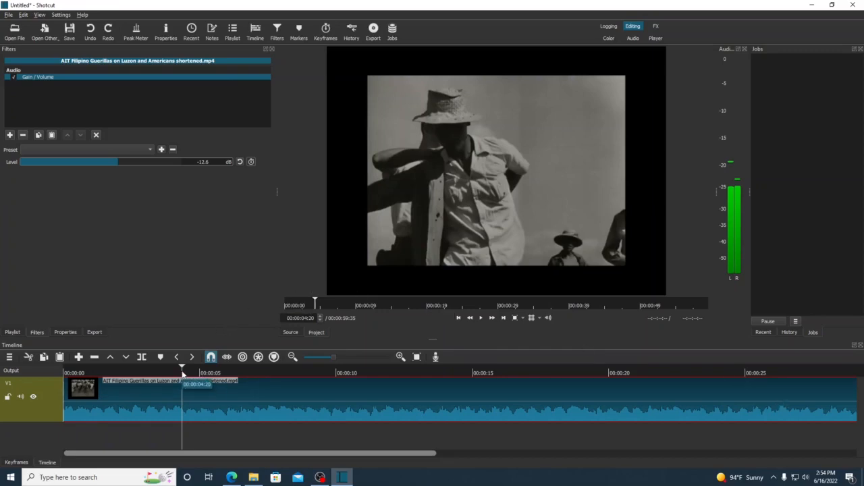
drag(181, 371, 89, 365)
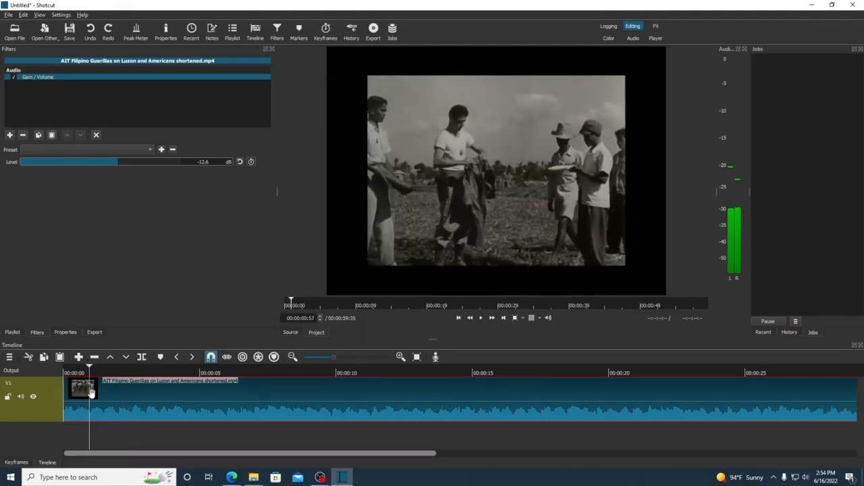
right_click(92, 378)
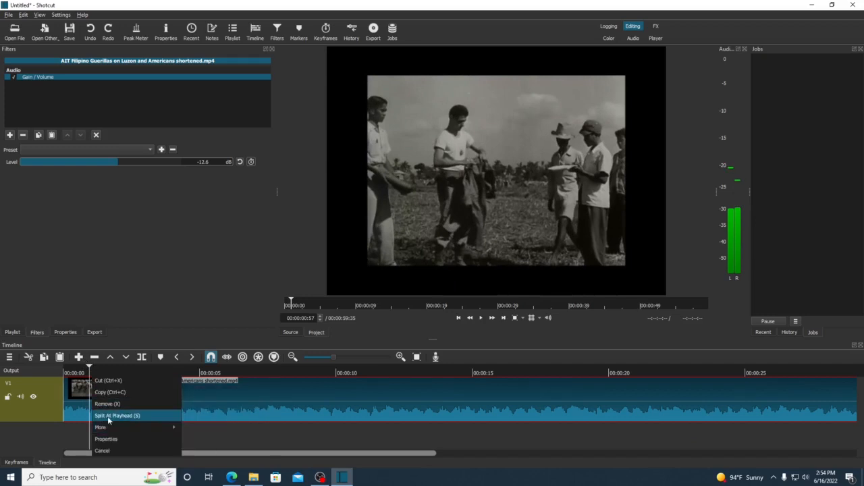
click(108, 415)
Play the video from near the start across the cut at 00:00:00:57 and undo that split.
drag(89, 364, 66, 371)
click(68, 371)
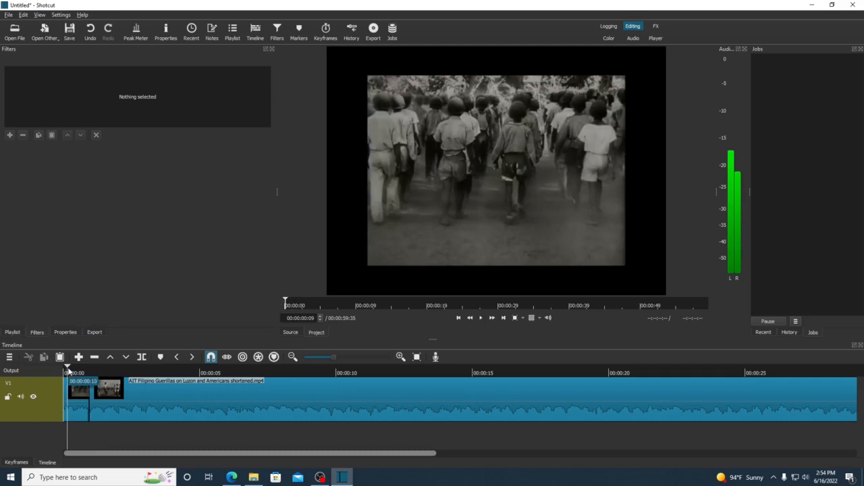
click(480, 318)
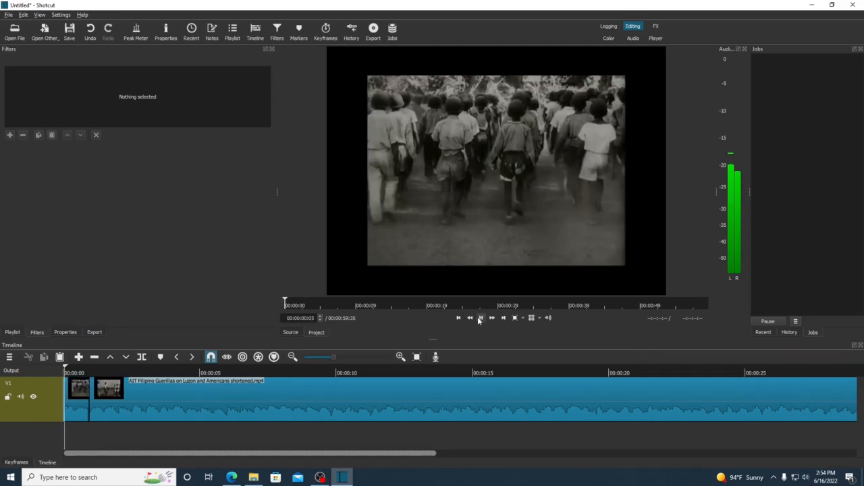
click(479, 318)
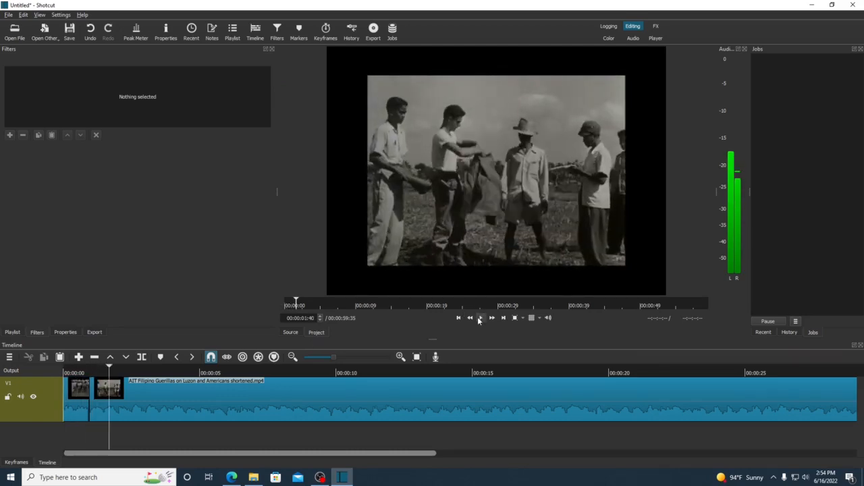
key(ctrl+z)
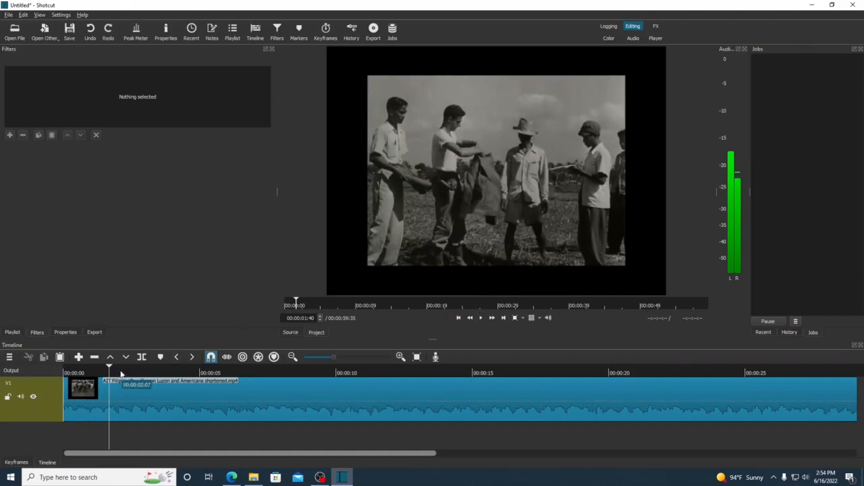
Split the V1 clip at 00:00:02:47.
drag(108, 370, 140, 373)
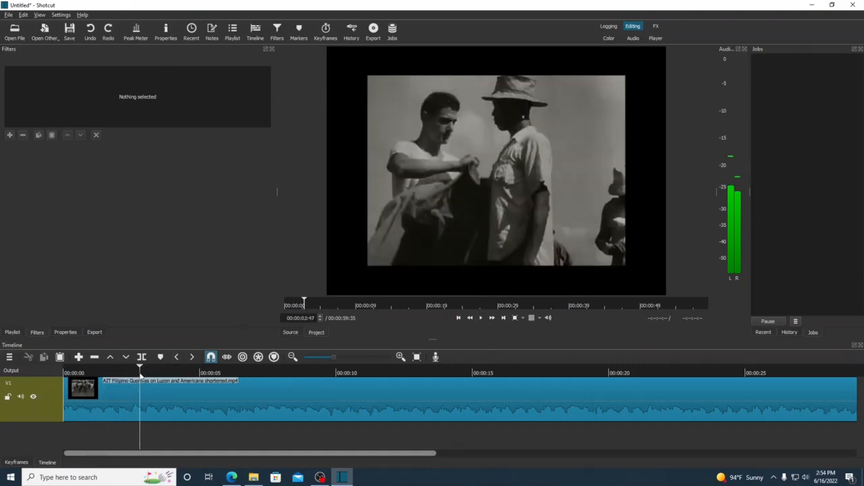
right_click(141, 384)
click(183, 414)
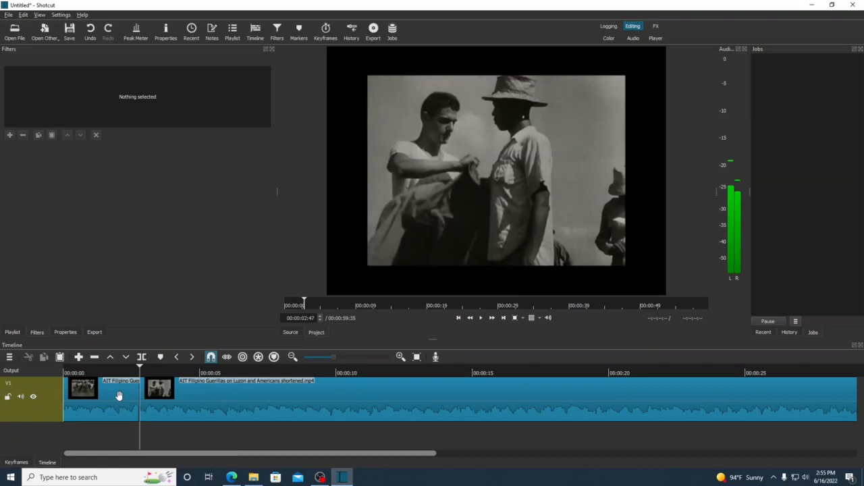
Add the Text: Simple video filter to the first segment on V1.
click(119, 395)
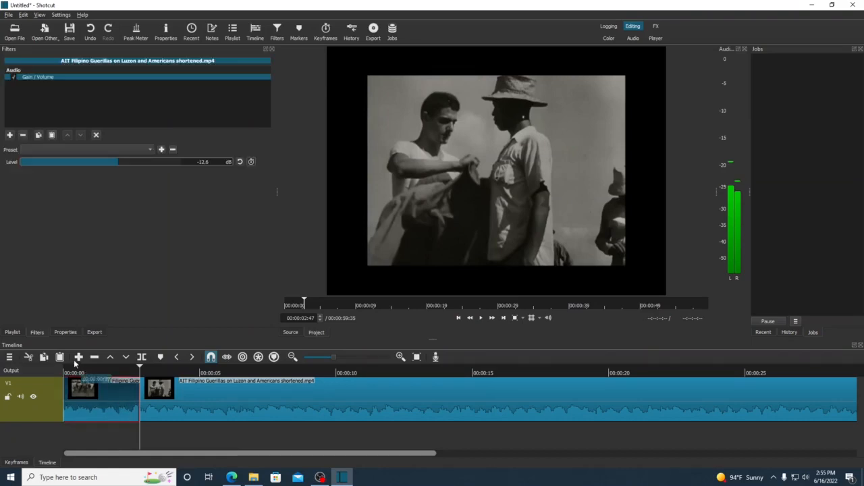
click(10, 135)
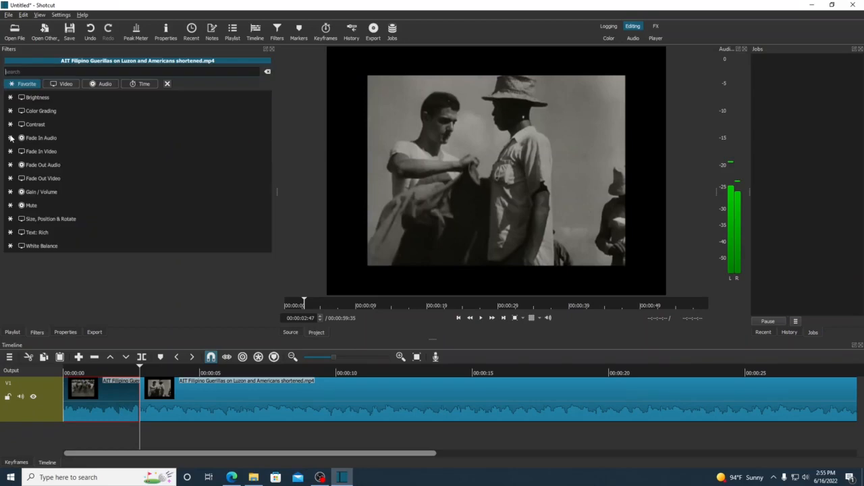
click(65, 84)
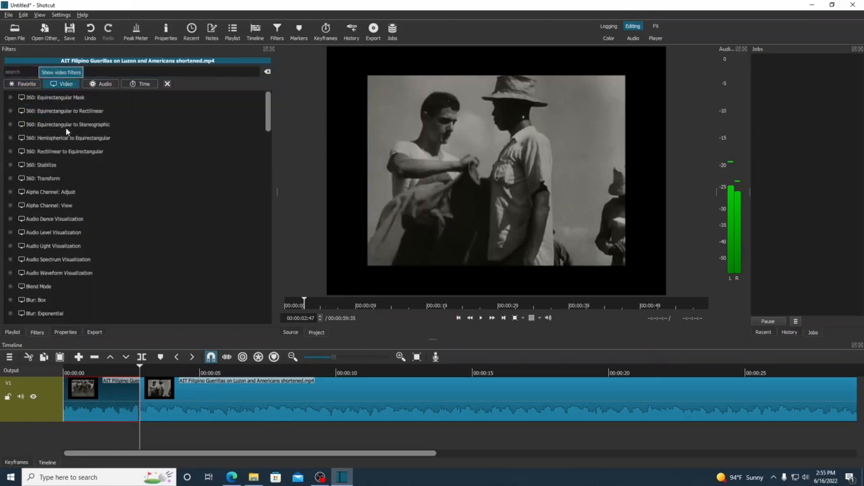
scroll(61, 176, down, 5)
scroll(58, 188, down, 12)
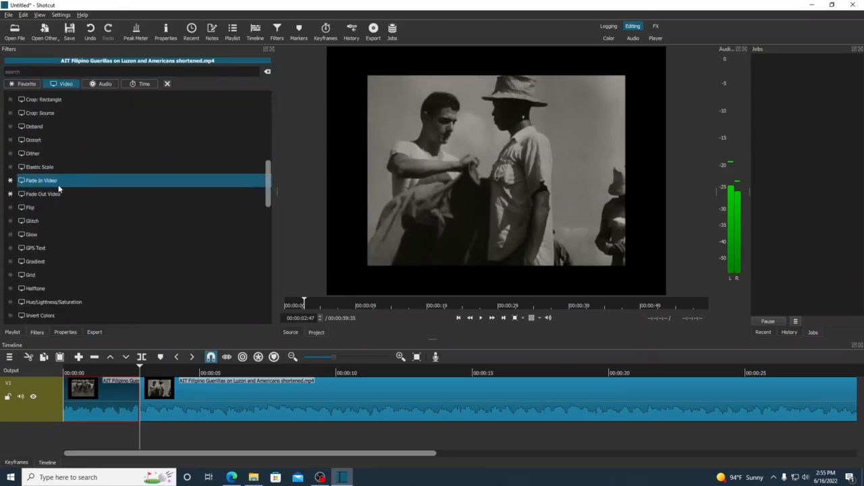
scroll(35, 253, down, 5)
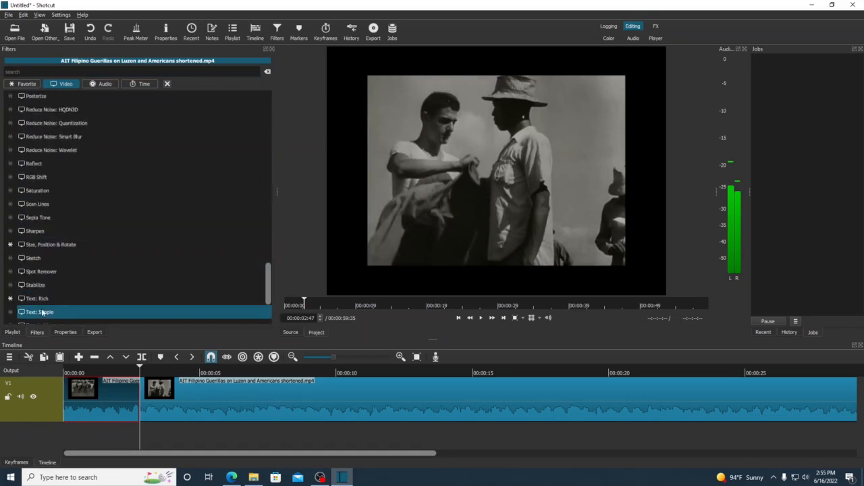
click(43, 312)
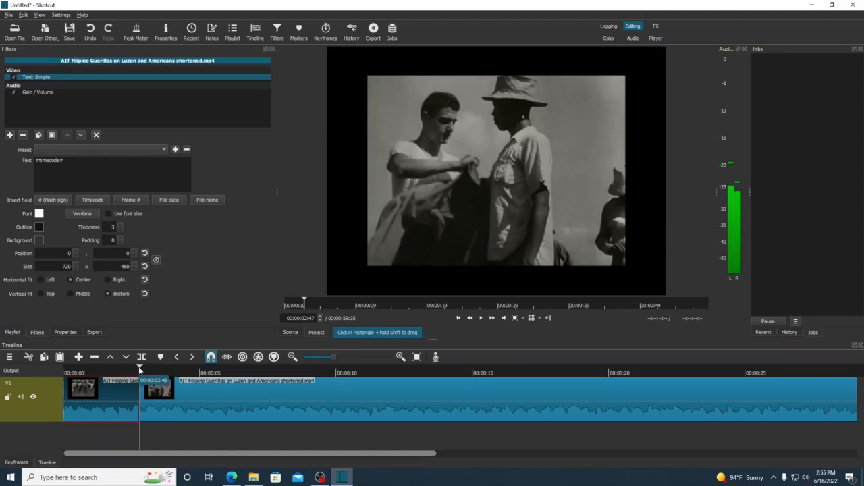
Preview the segment at 00:00:00:23 and replace the timecode text with "Filipino guerillas actively supported American forces".
drag(140, 370, 73, 368)
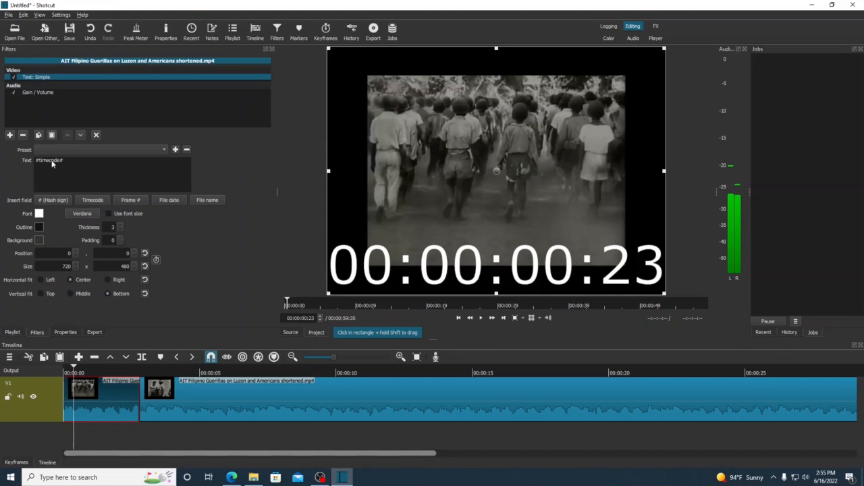
drag(69, 160, 34, 161)
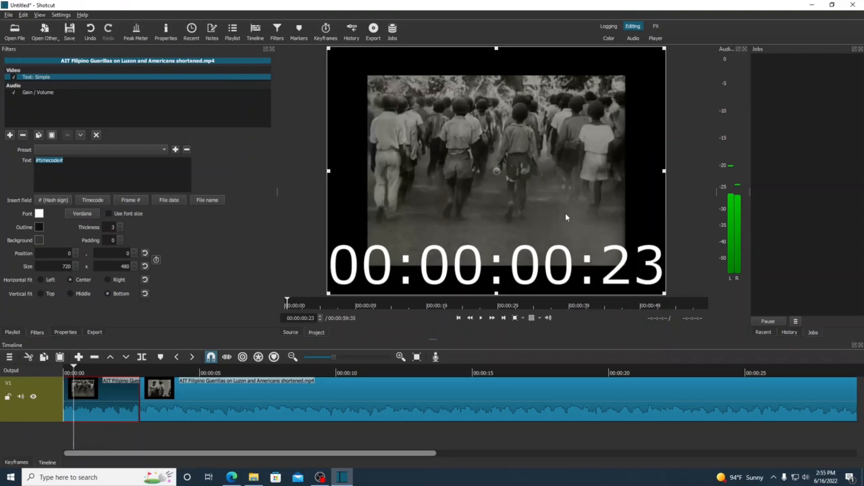
text(Filipino G)
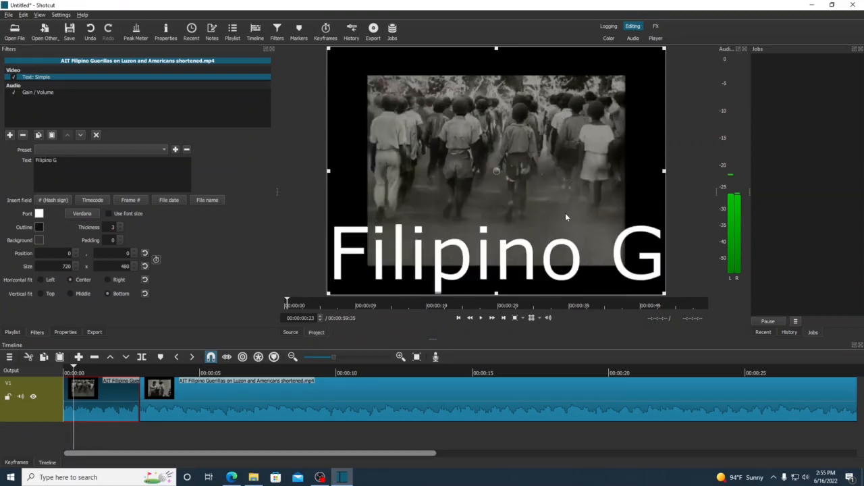
key(BackSpace)
text(guerillas a)
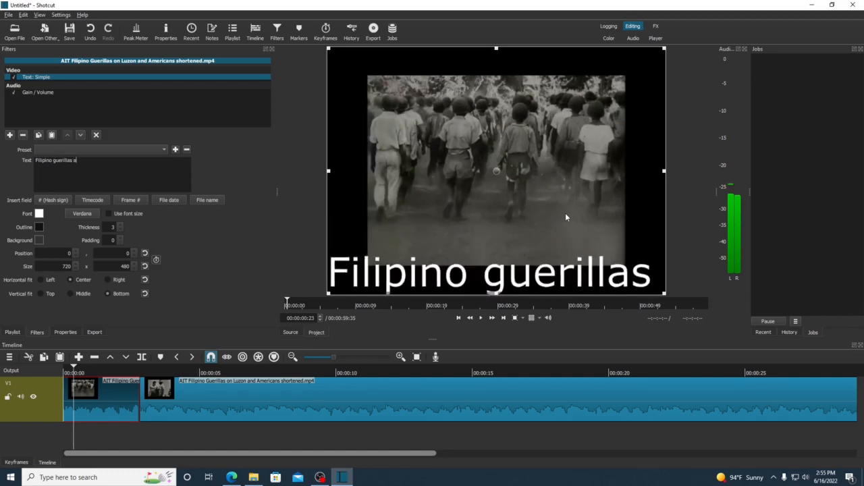
text(ctively supported )
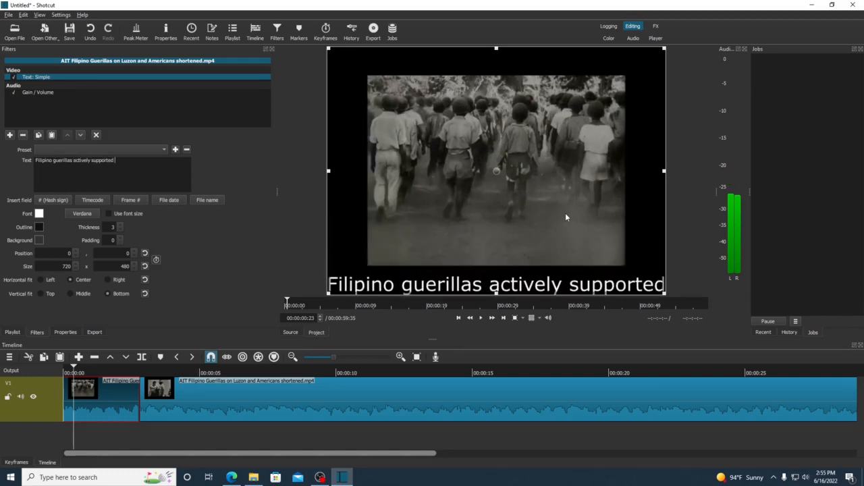
text(the Ame)
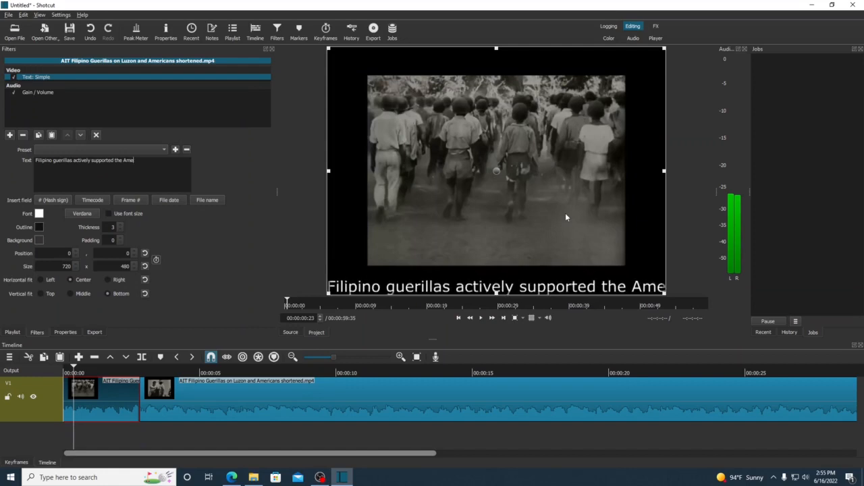
key(BackSpace)
key(BackSpace)
key(BackSpace)
key(BackSpace)
key(BackSpace)
key(BackSpace)
key(BackSpace)
text(Am)
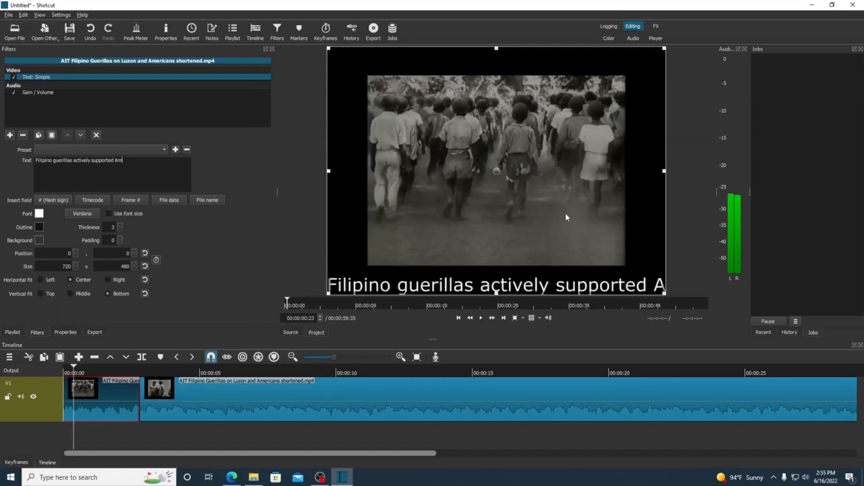
text(erican forces)
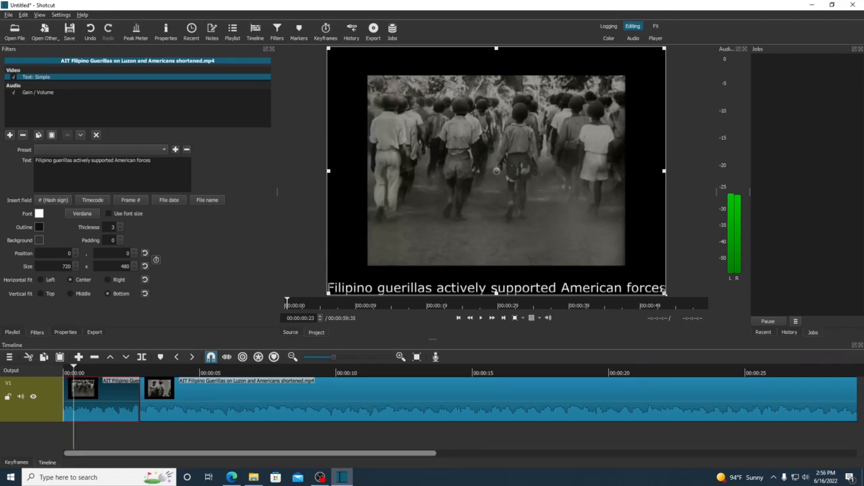
Shrink the caption's text box to about 388 x 241 and move it to about position 66, 118.
drag(664, 290, 507, 168)
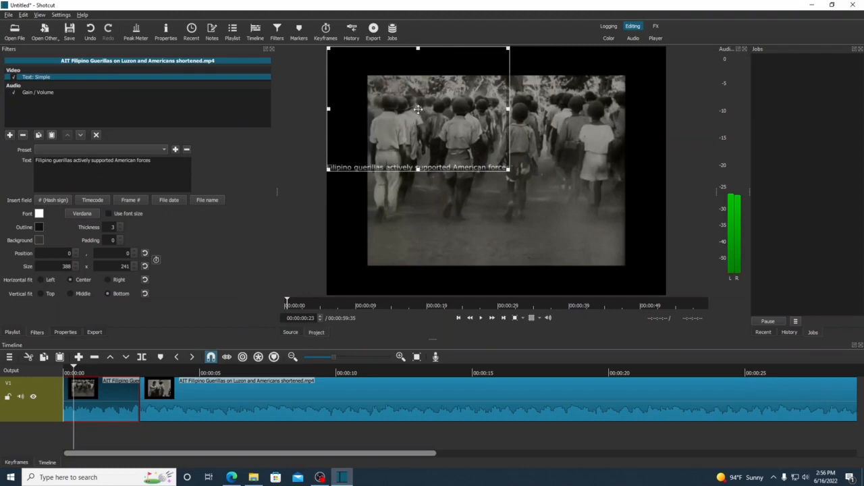
drag(431, 130, 454, 183)
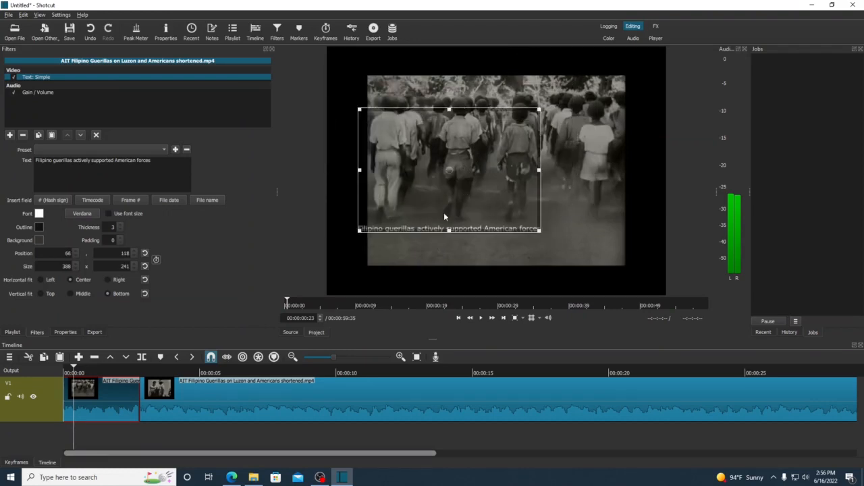
Set the caption's horizontal fit to Center and break its text into two lines after "actively".
click(72, 280)
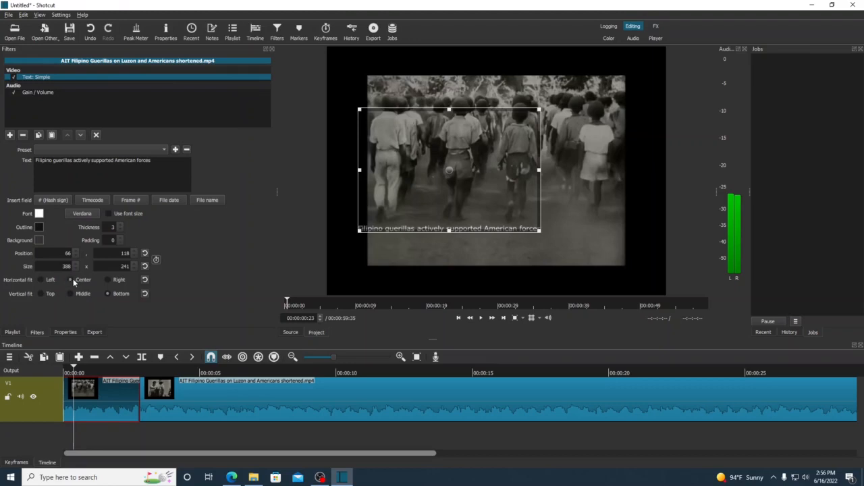
click(91, 161)
key(Return)
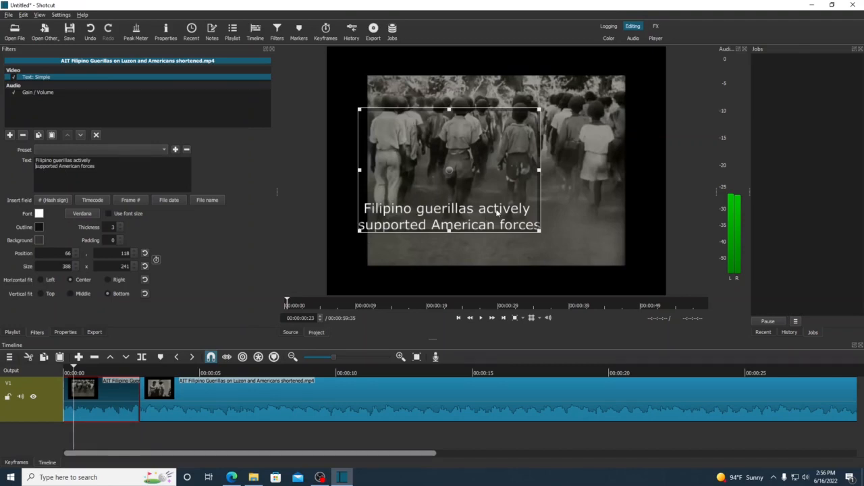
Set the caption's horizontal fit to Left and move its text box around the frame to about position 85, 81.
click(40, 280)
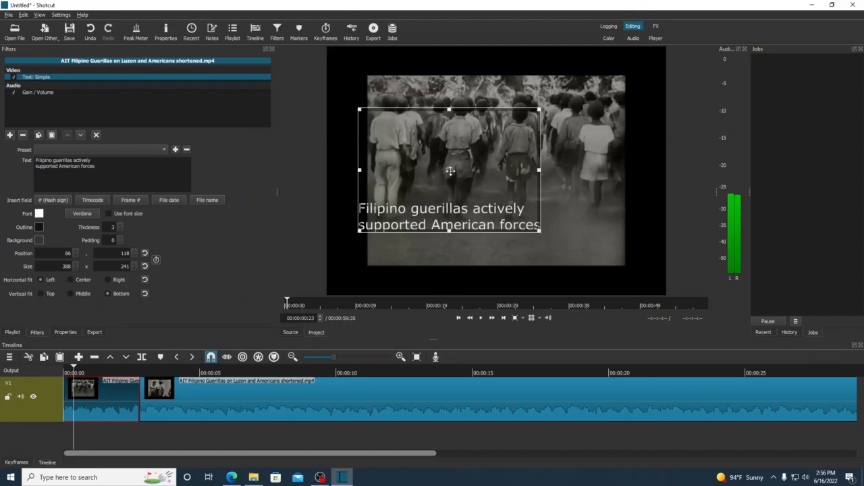
drag(449, 170, 462, 201)
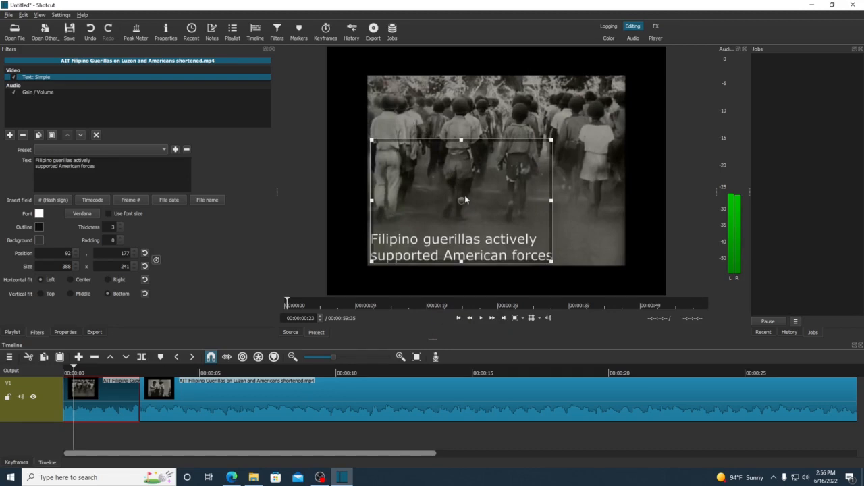
drag(462, 200, 454, 84)
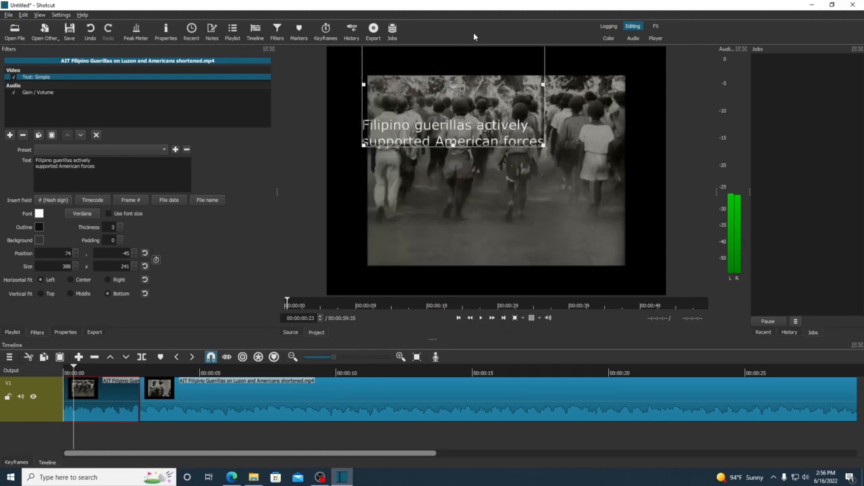
drag(474, 37, 459, 155)
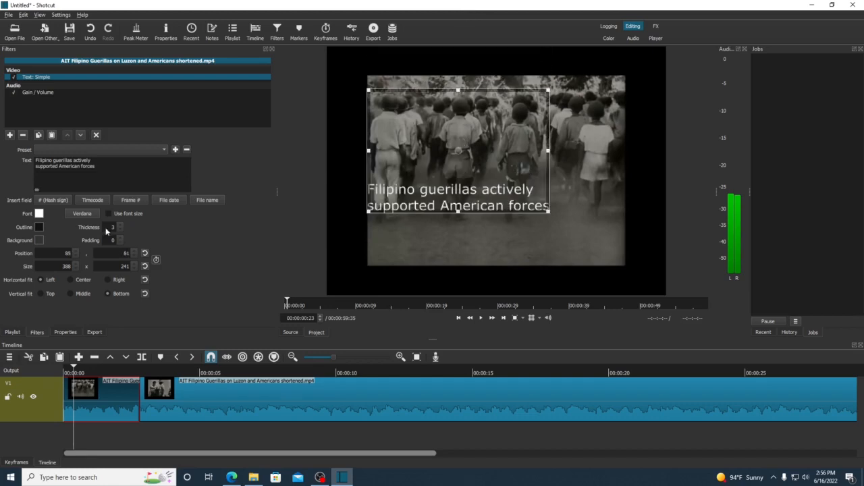
Try the caption's Top, Middle and Bottom vertical fits, plus its Center and Right horizontal fits.
click(41, 293)
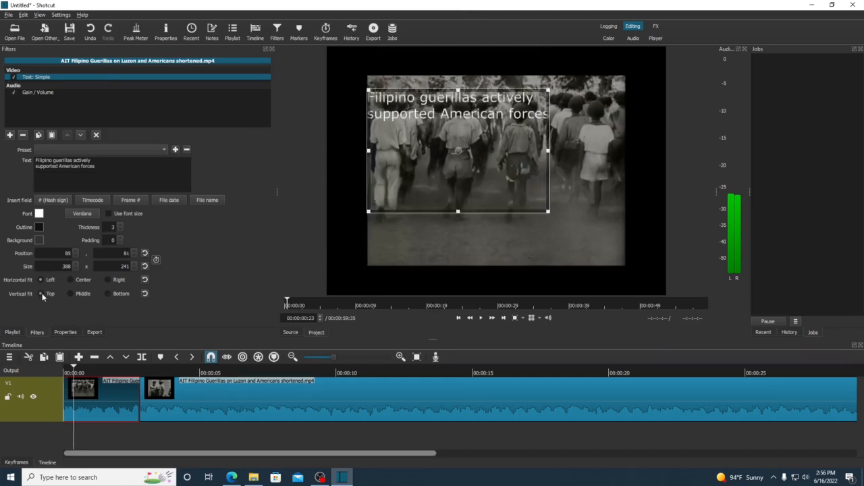
click(70, 294)
click(107, 294)
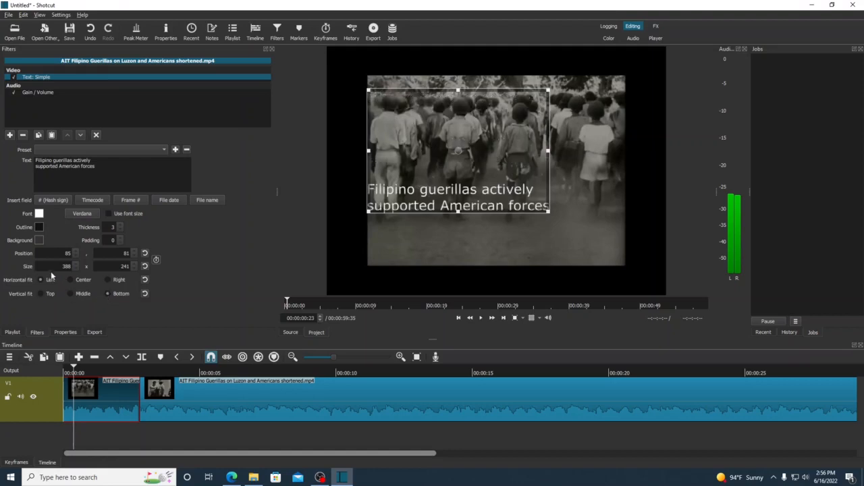
click(70, 279)
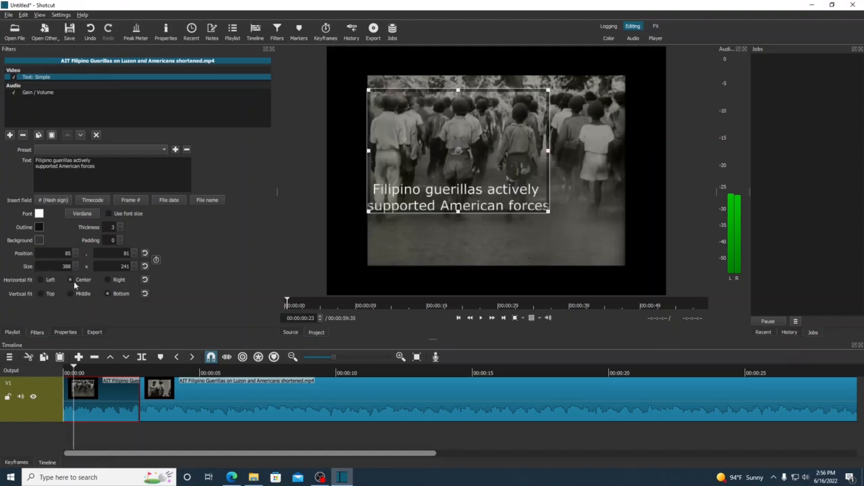
click(109, 280)
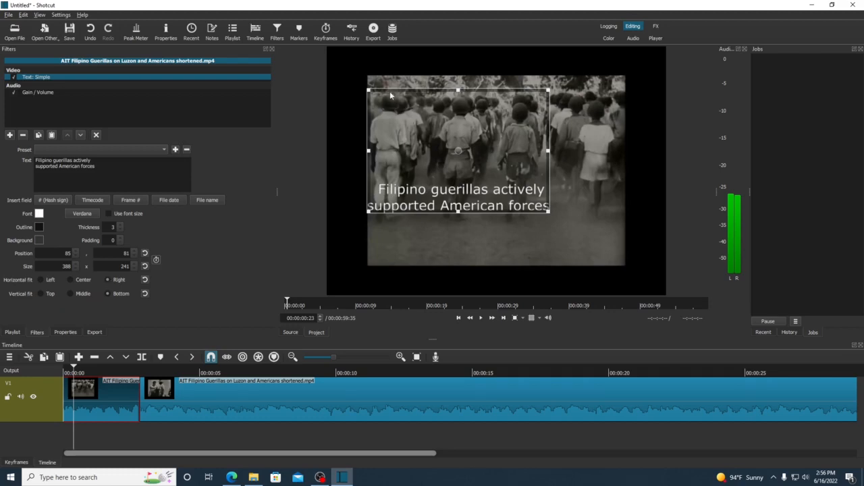
Place the caption with Left horizontal fit at about position 88, 186 and play the first segment to preview it.
click(40, 281)
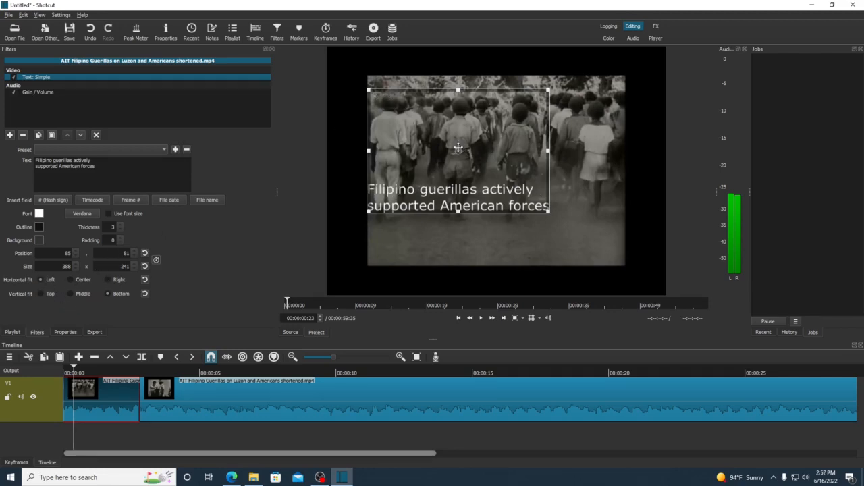
drag(457, 154, 458, 207)
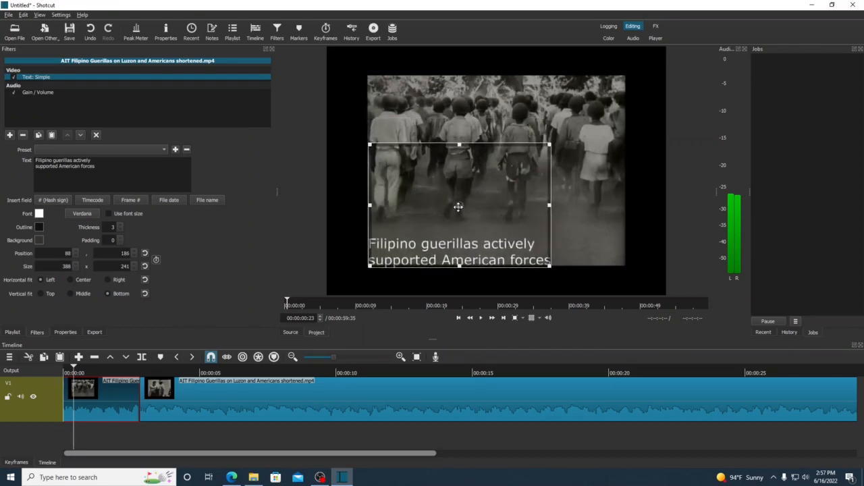
click(477, 321)
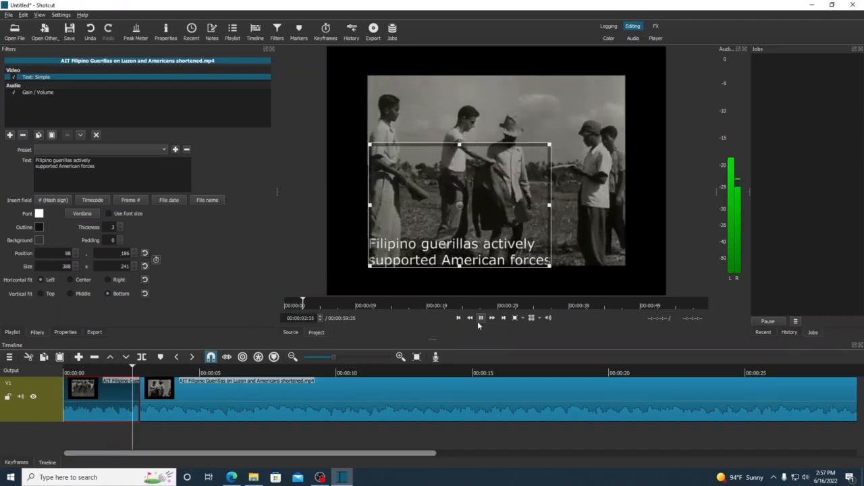
click(479, 320)
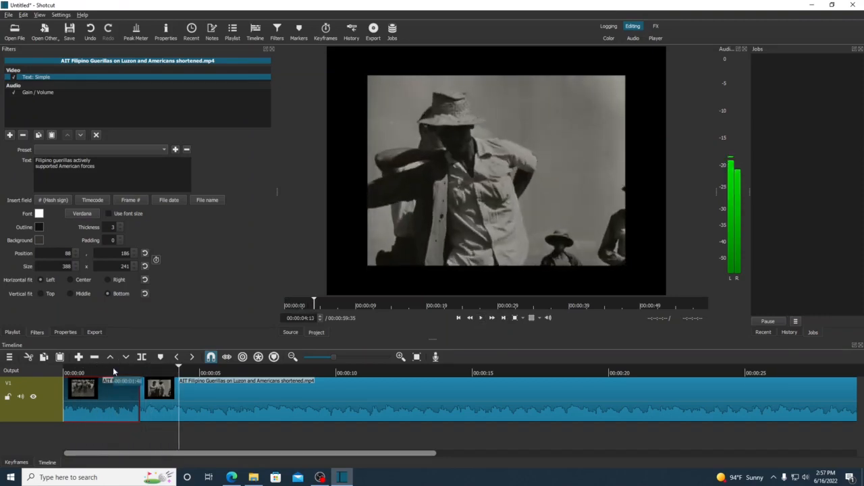
Split the second segment on V1 at 00:00:06:48.
drag(174, 370, 226, 392)
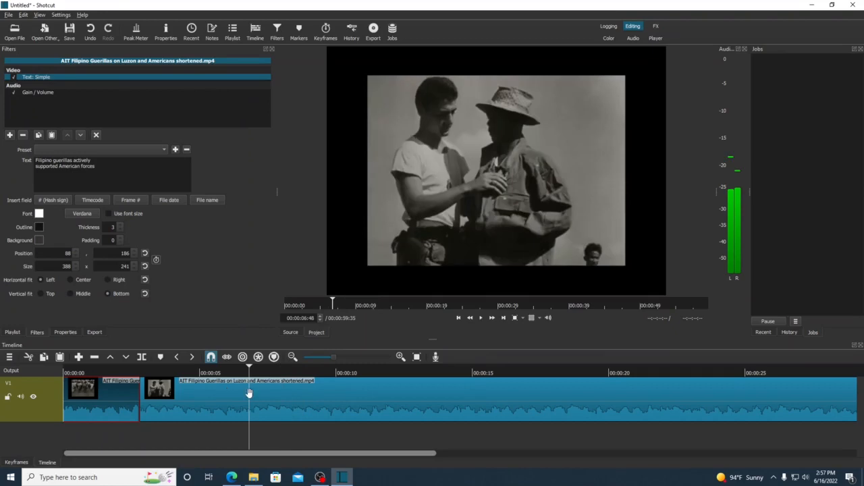
right_click(250, 394)
click(259, 405)
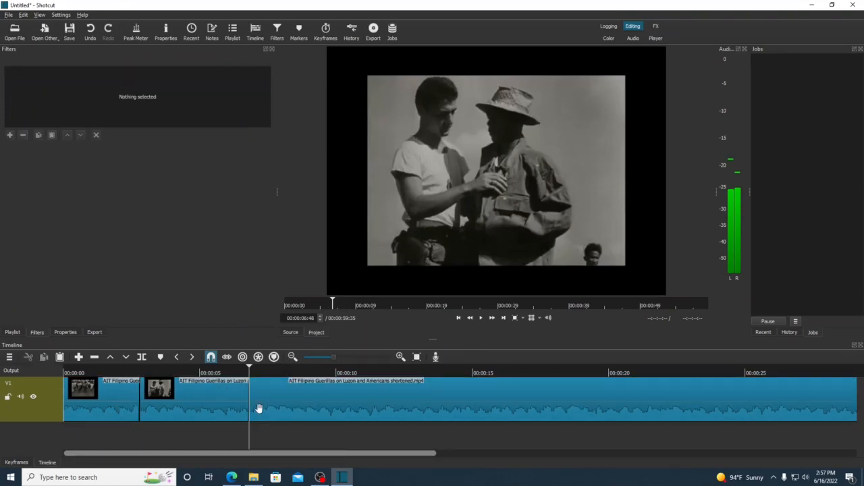
Split the remaining footage on V1 at 00:00:15:36.
click(352, 374)
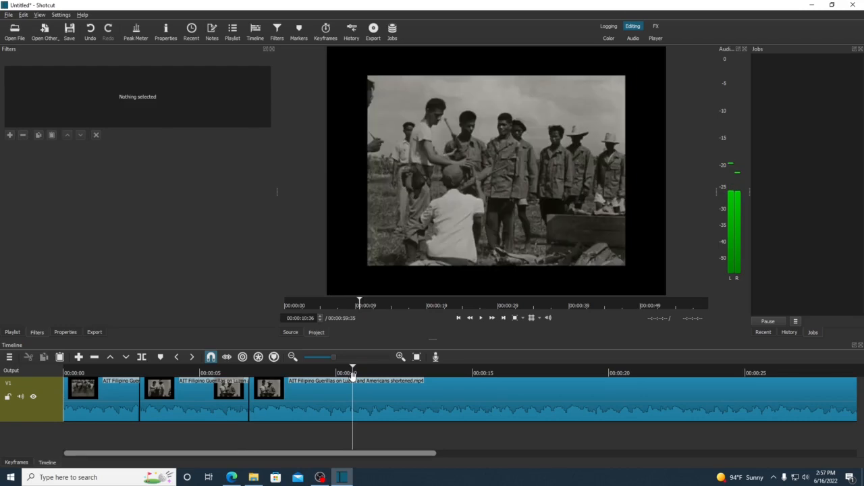
drag(352, 375, 489, 382)
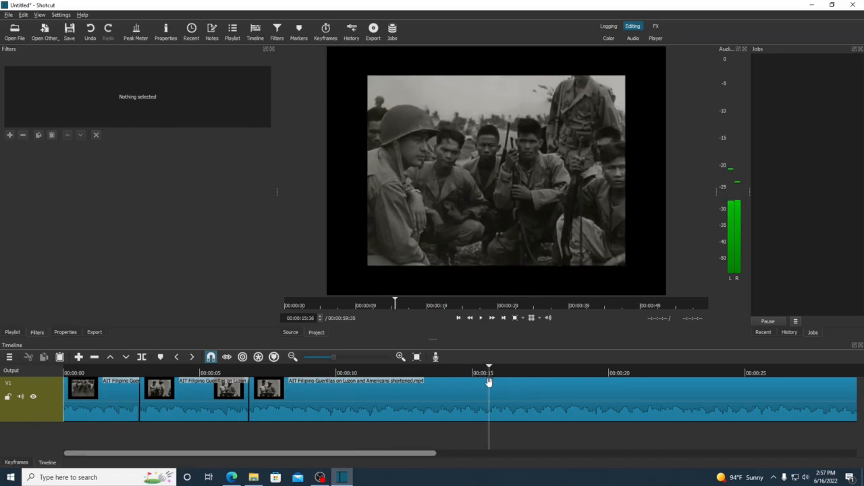
right_click(489, 382)
click(496, 413)
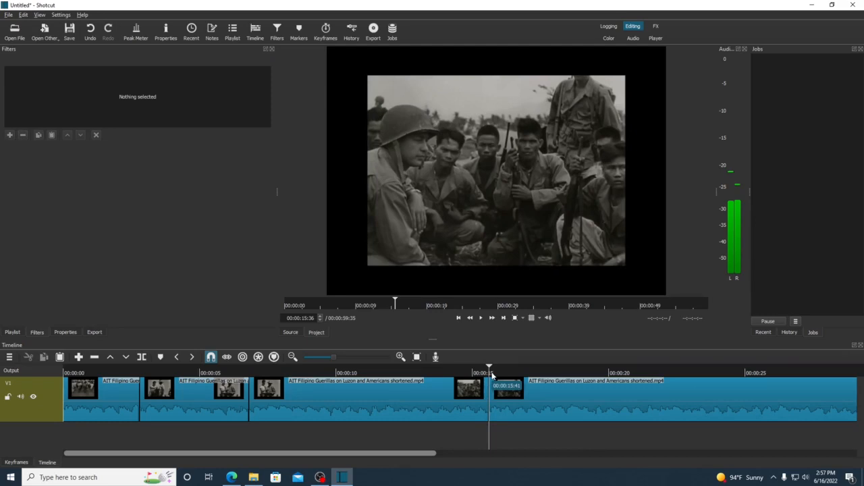
Add the Text: Simple video filter to the third segment on V1, between the two newest splits.
click(335, 400)
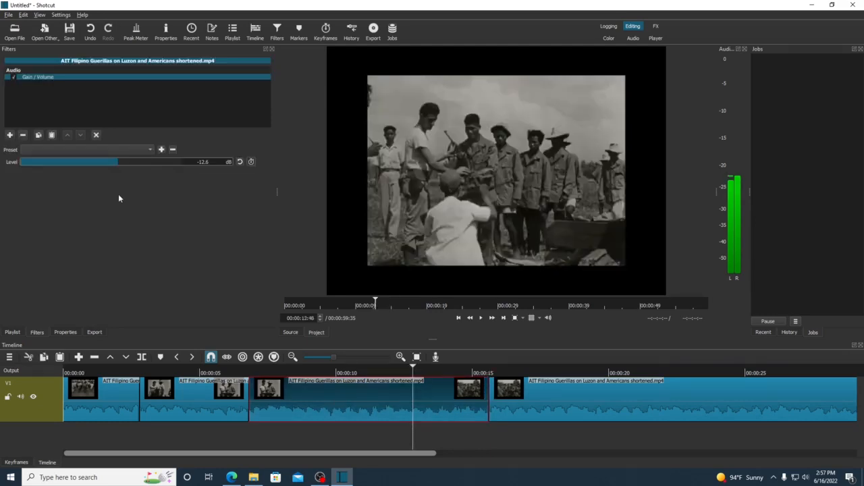
click(58, 333)
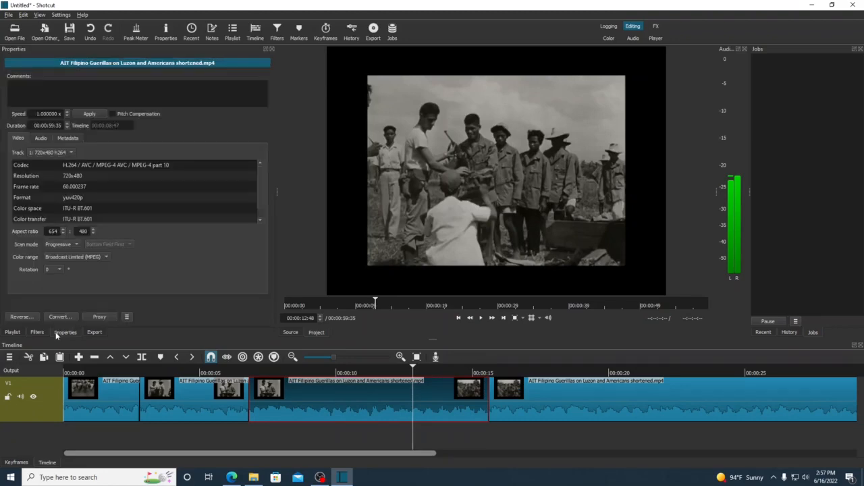
click(38, 332)
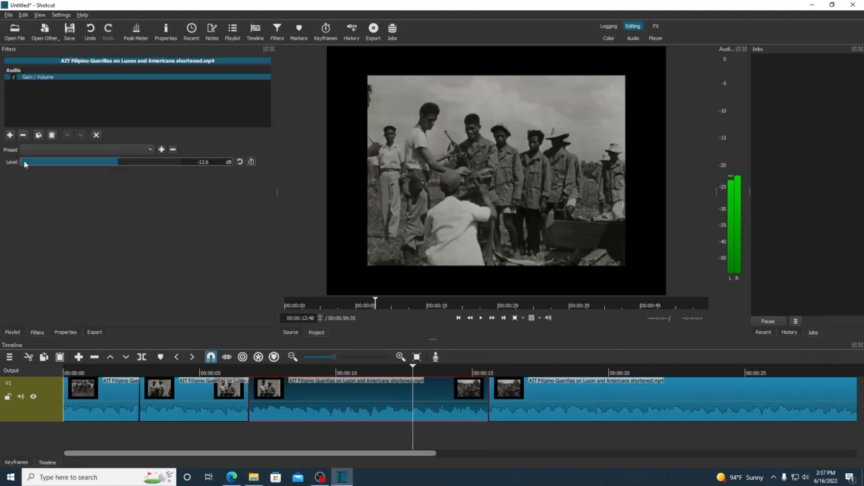
click(9, 135)
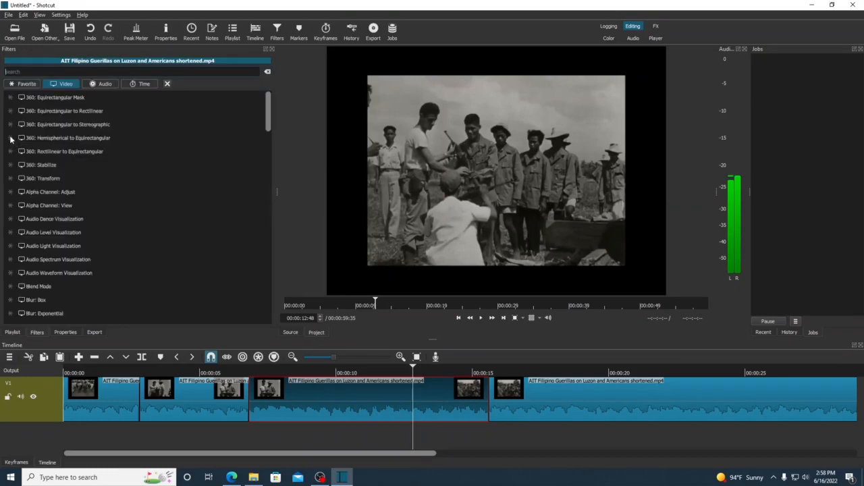
scroll(47, 193, down, 20)
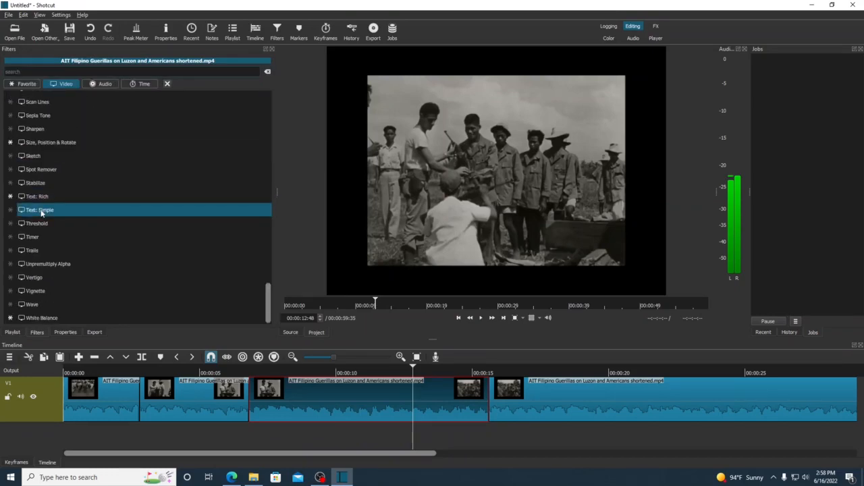
click(41, 212)
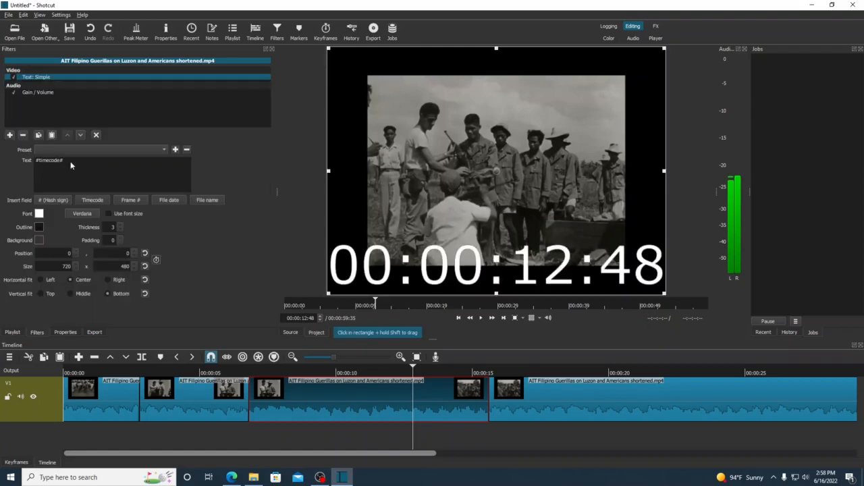
Replace the timecode text with "Americans provided equipment and training to Filipino guerillas", broken into two lines after "equipment".
drag(70, 165, 29, 163)
text(Ameri)
key(BackSpace)
key(BackSpace)
key(BackSpace)
key(BackSpace)
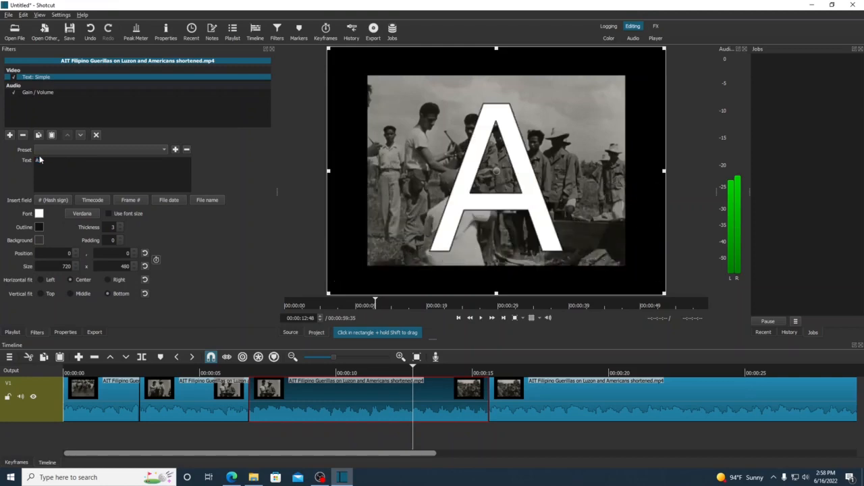
text(mericans p)
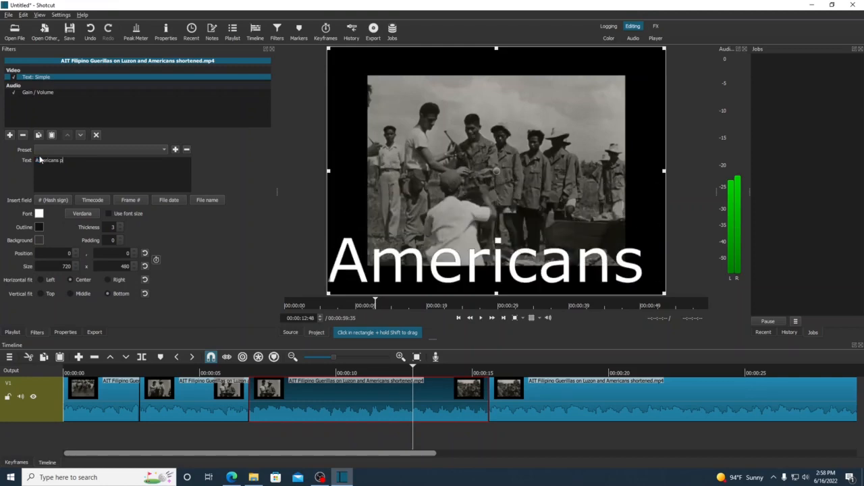
text(rovided equipm)
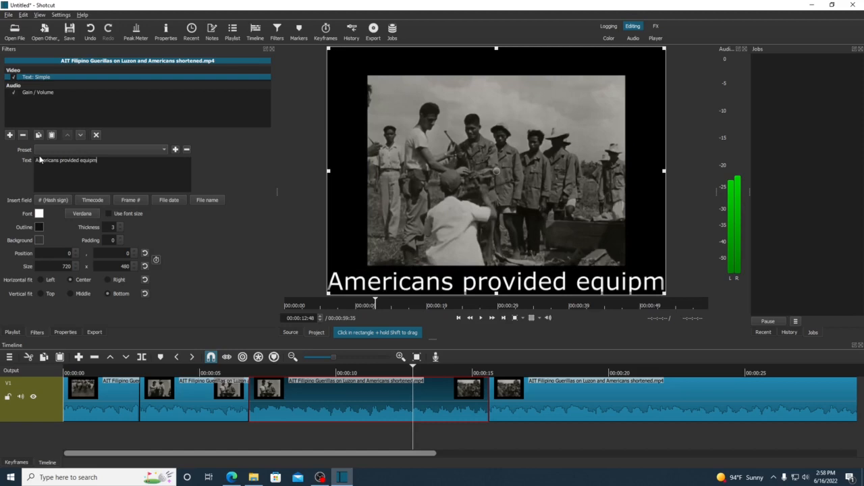
text(ent and training )
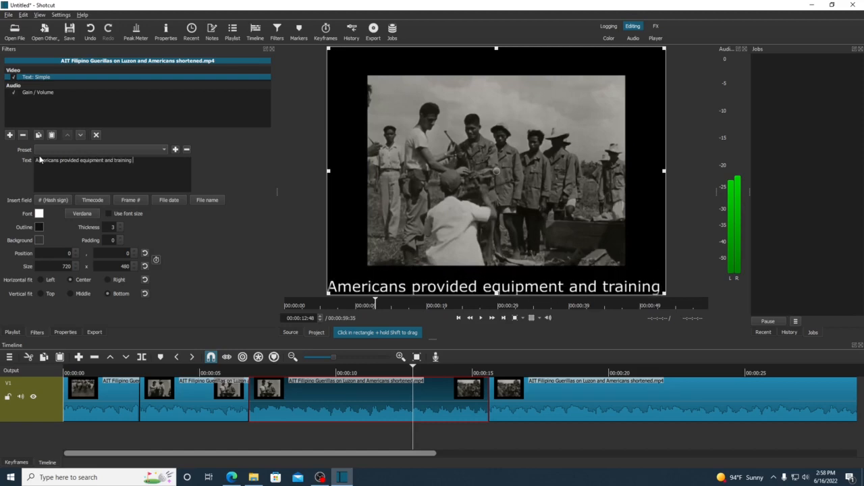
text(to Filipino guerillas)
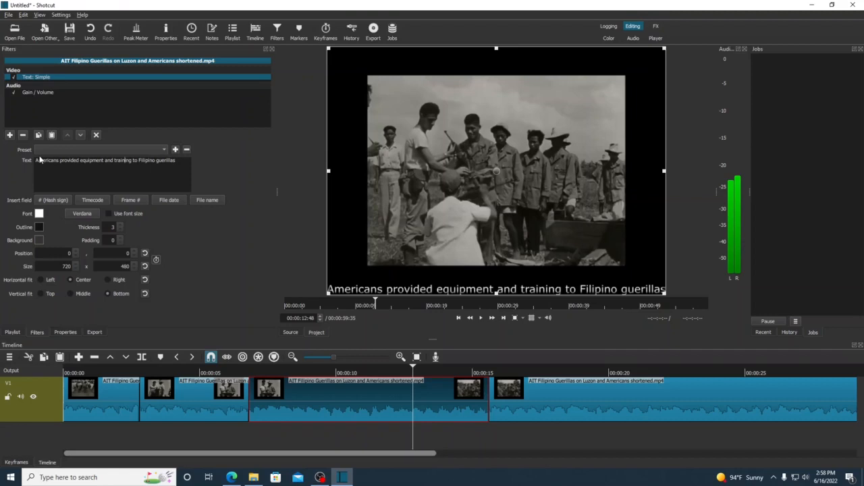
key(Return)
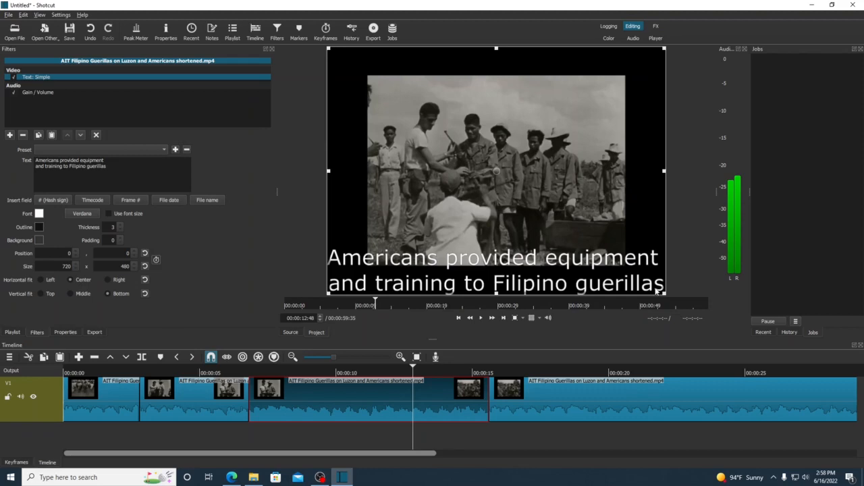
Shrink the new caption's text box to about 326 x 300 and move it to about position 91, 122.
drag(656, 291, 480, 200)
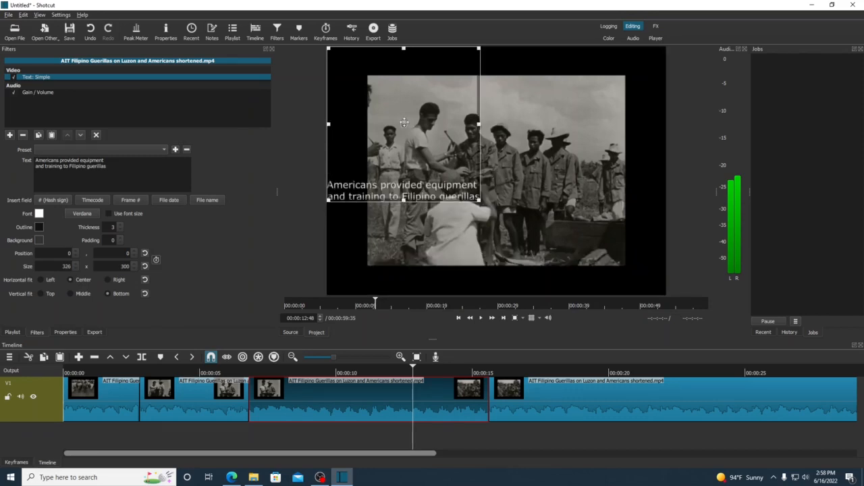
drag(404, 122, 443, 183)
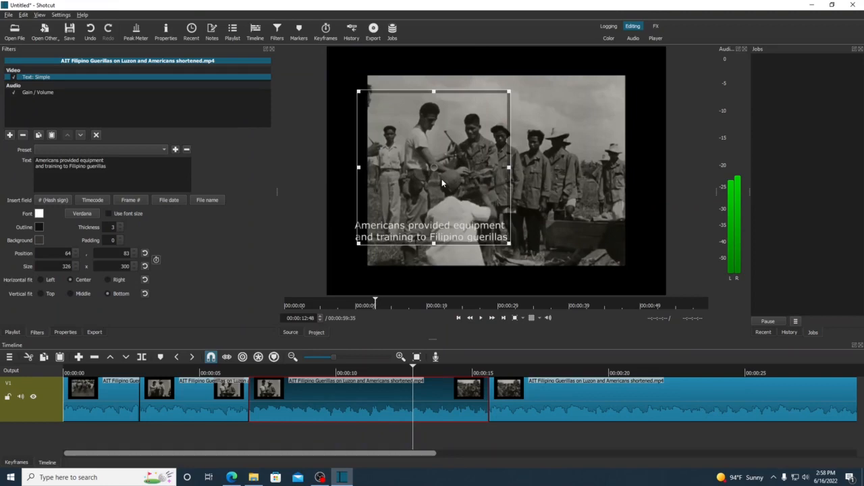
drag(442, 183, 455, 203)
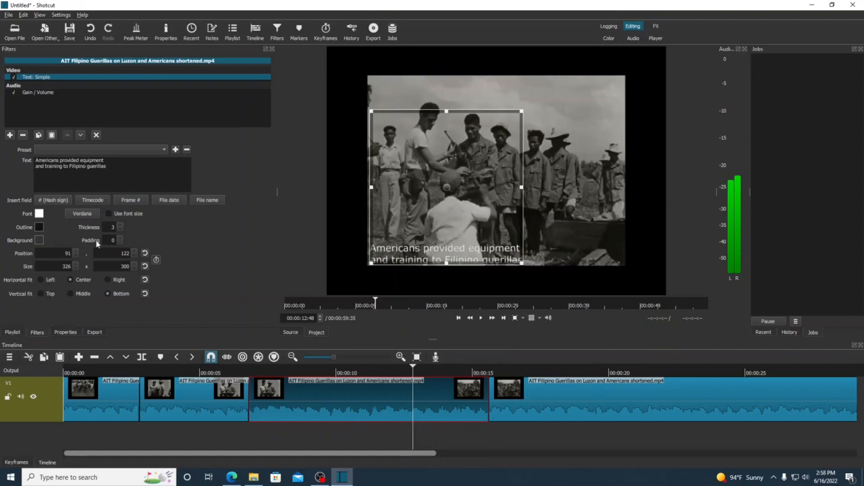
Set the new caption's font color to black (#000000).
click(39, 213)
click(326, 158)
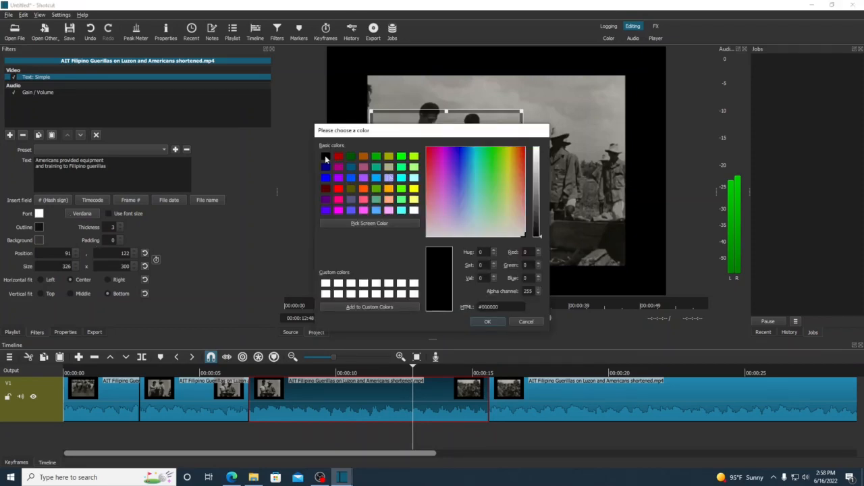
key(Return)
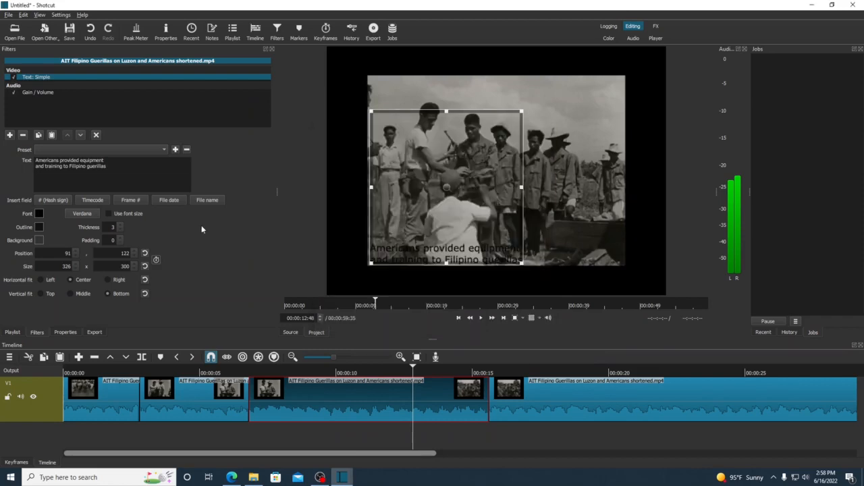
Set the third segment's caption to white and, after trying Times New Roman, keep its font as Verdana.
click(40, 214)
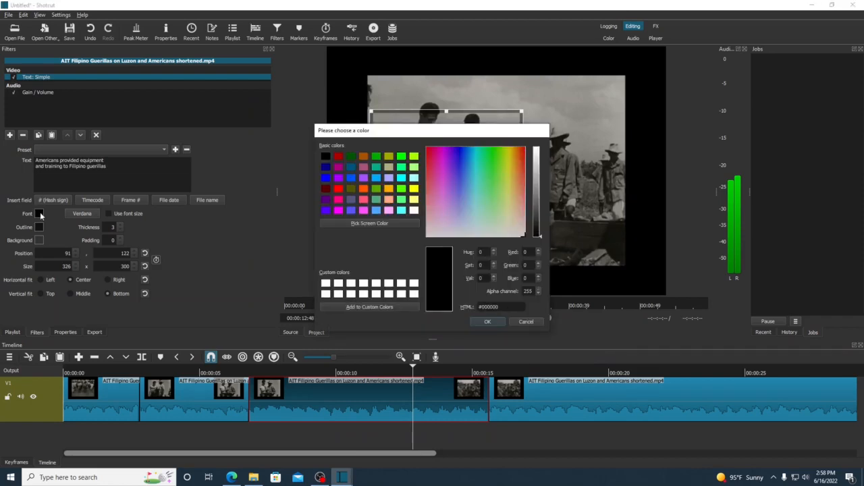
click(326, 283)
click(487, 322)
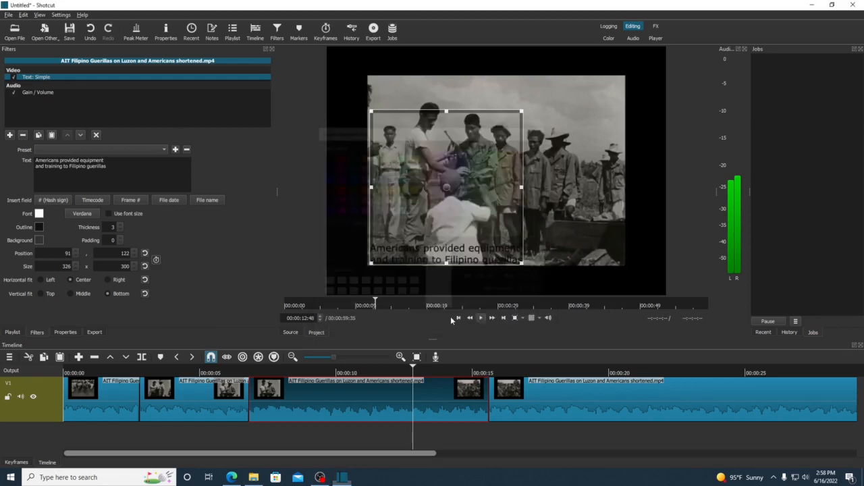
click(84, 214)
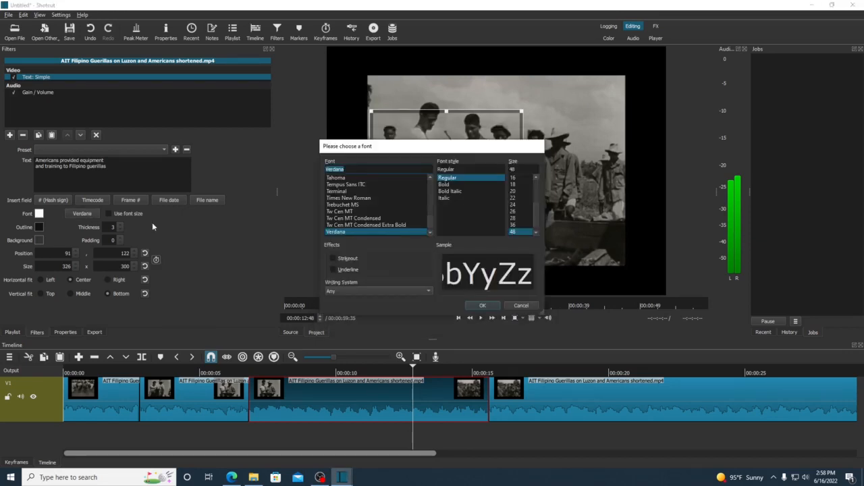
click(345, 198)
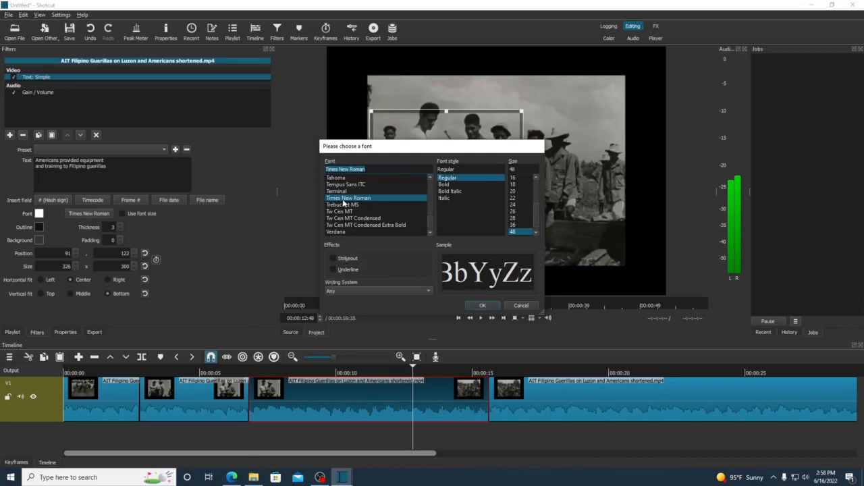
click(343, 232)
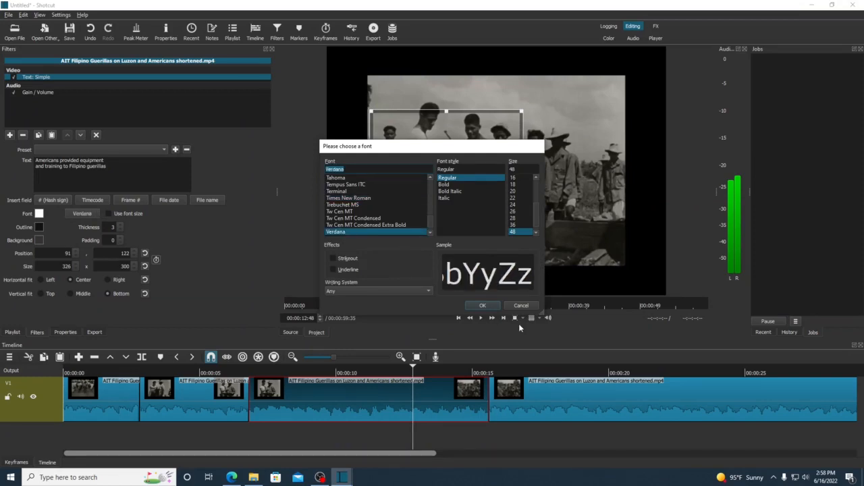
click(482, 305)
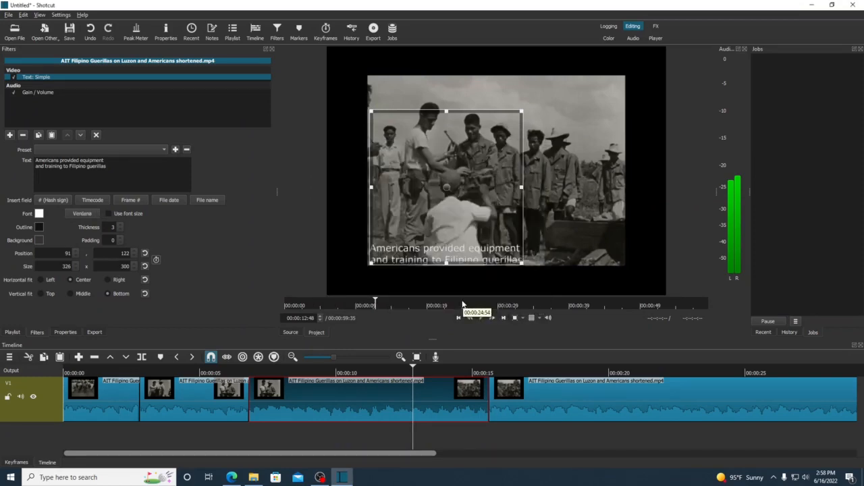
Undo the third segment's caption and the split that ends the segment, and check the remaining segments.
key(Delete)
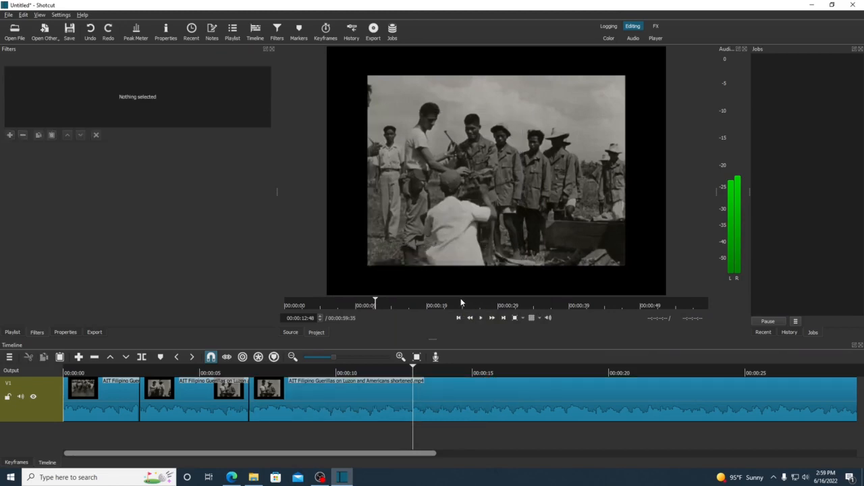
click(247, 406)
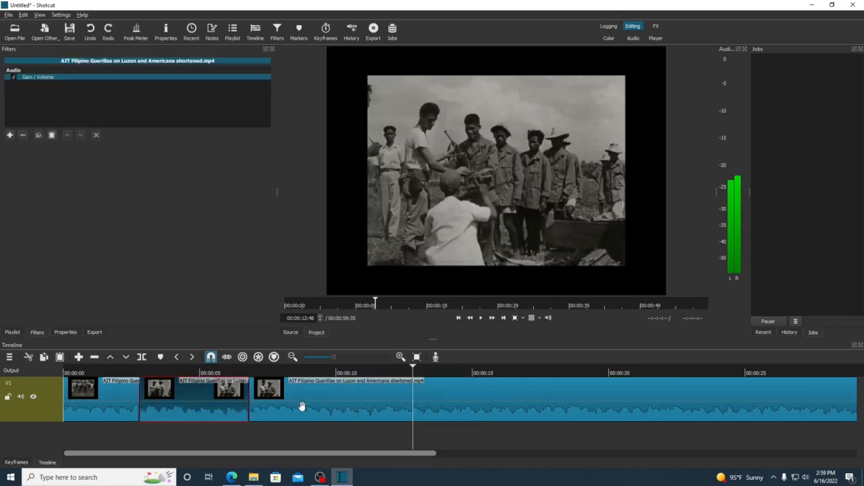
click(301, 408)
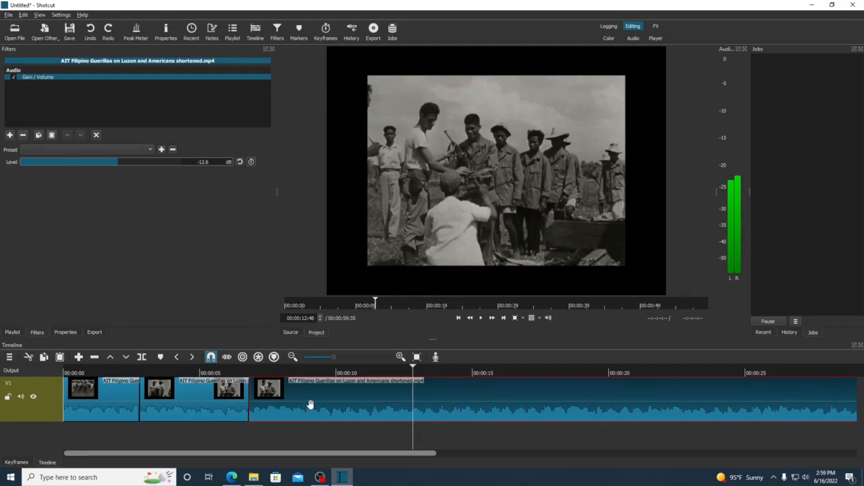
click(225, 402)
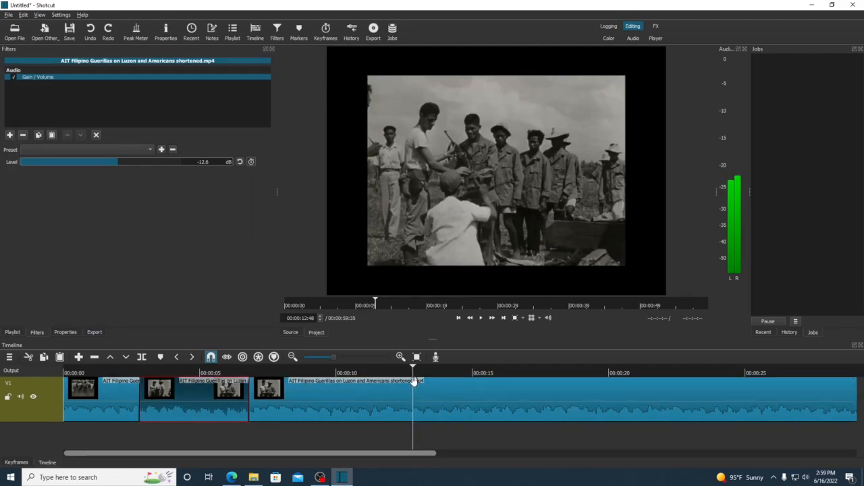
Find the end of the scene with the crouching soldiers and split the long segment at 00:00:16:58.
drag(414, 366, 192, 370)
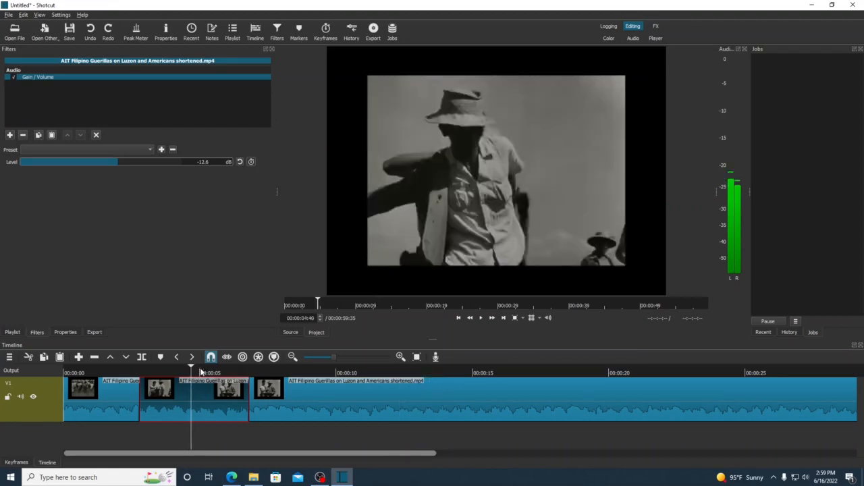
click(370, 370)
click(472, 379)
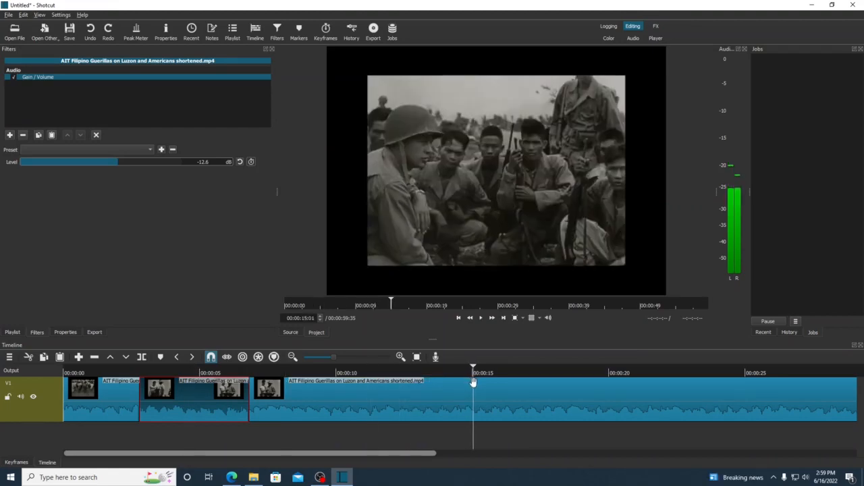
click(526, 381)
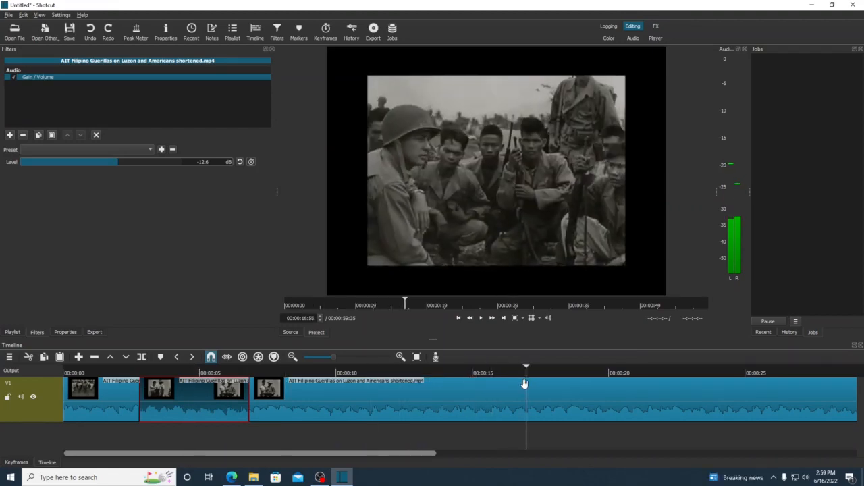
right_click(526, 382)
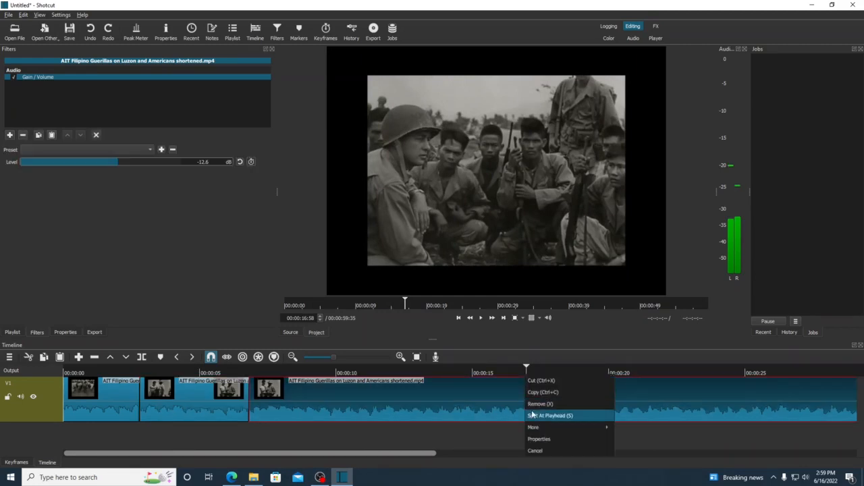
click(534, 414)
Add the Text: Simple video filter to the third segment, just before the newest split.
click(346, 395)
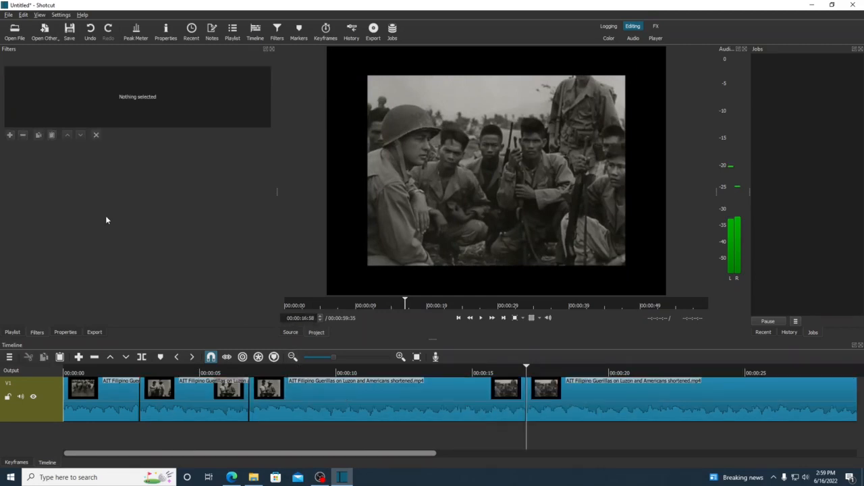
click(10, 135)
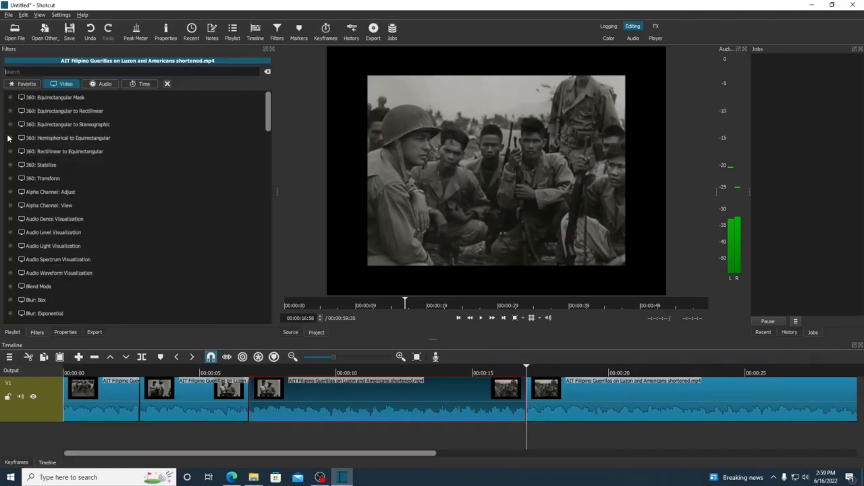
scroll(48, 254, down, 5)
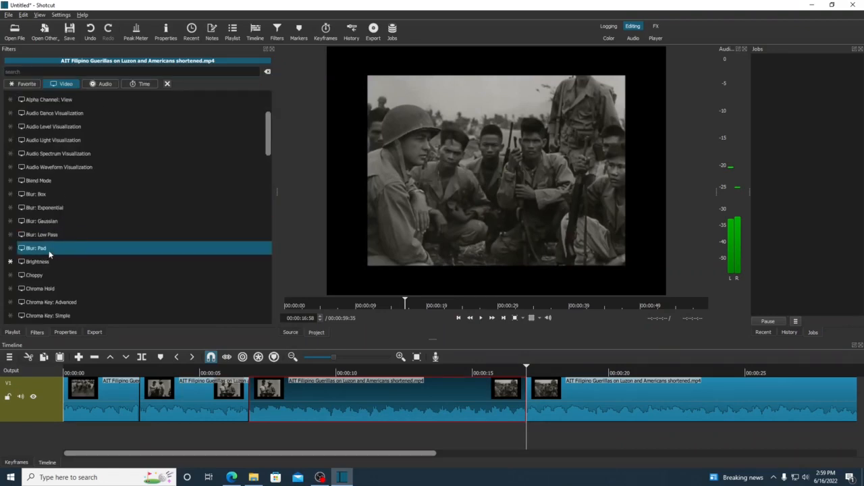
scroll(48, 254, down, 13)
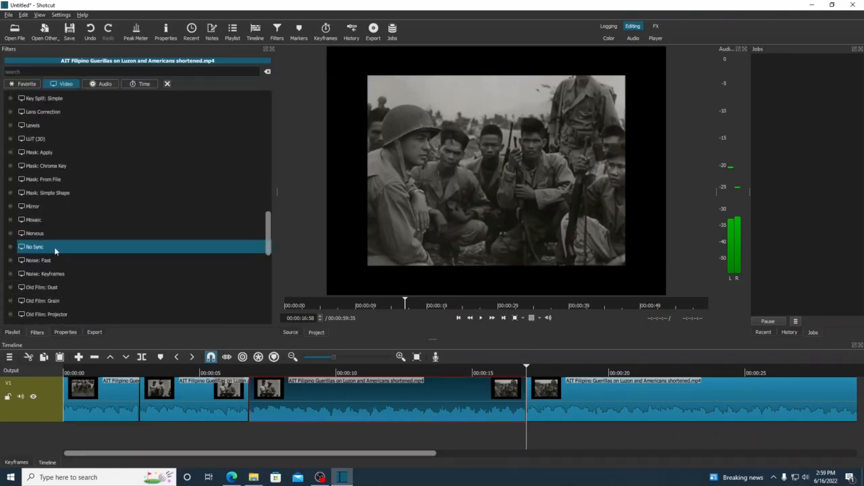
scroll(54, 247, down, 4)
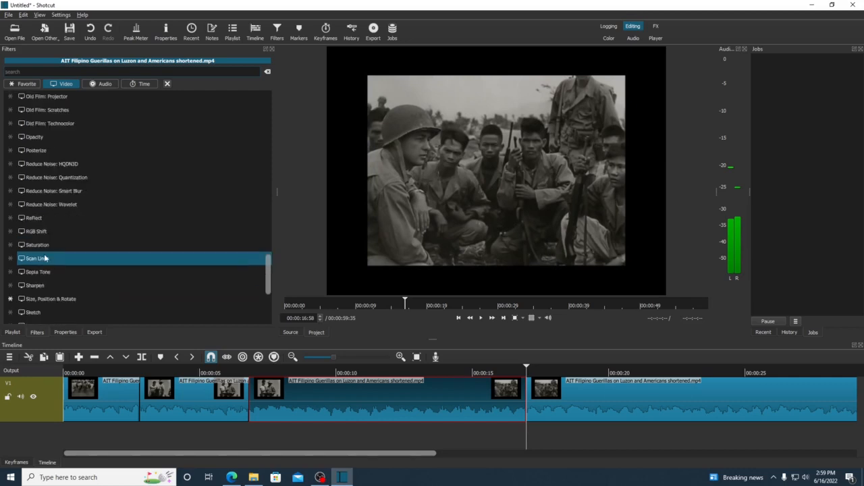
scroll(44, 254, down, 2)
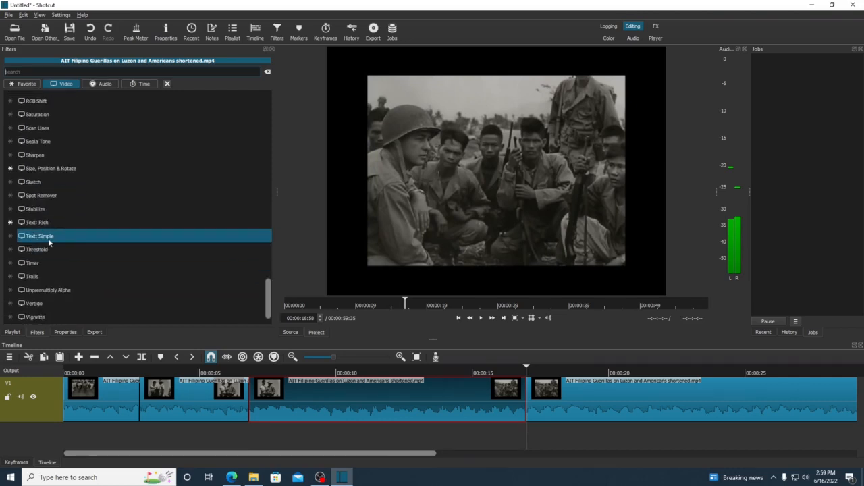
click(48, 239)
Replace the timecode text with "American forces provided equpiment and training to their Filipino allies", broken into two lines before "and".
drag(69, 160, 0, 160)
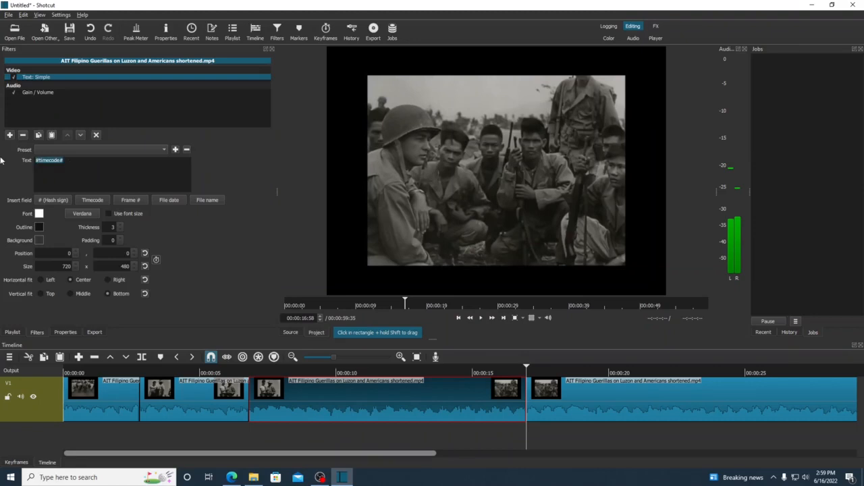
text(Americans provid)
key(BackSpace)
key(BackSpace)
key(BackSpace)
key(BackSpace)
key(BackSpace)
key(BackSpace)
key(BackSpace)
key(BackSpace)
text(forcees provided eq)
key(BackSpace)
key(BackSpace)
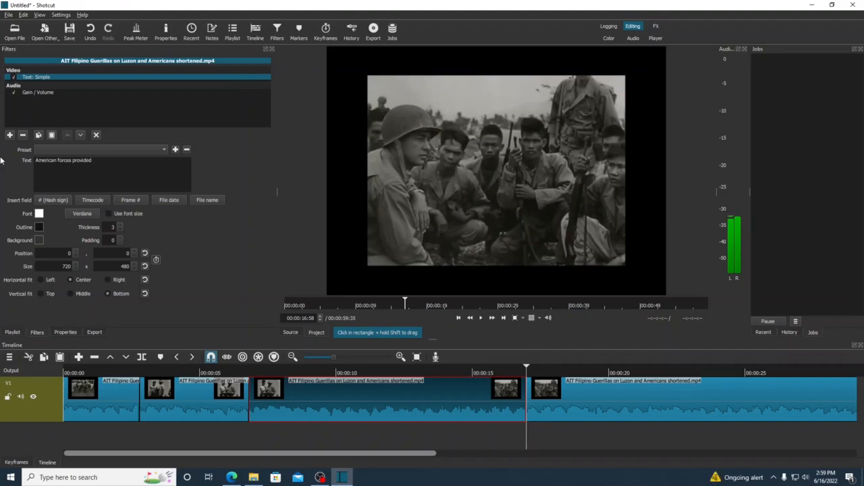
text(equipment and train)
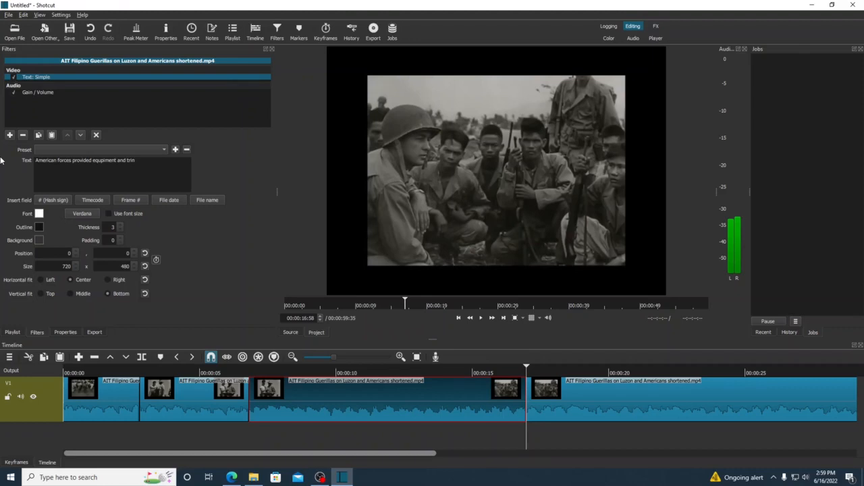
text(ing to Filipi)
key(BackSpace)
key(BackSpace)
key(BackSpace)
key(BackSpace)
key(BackSpace)
text(their Filipino allies)
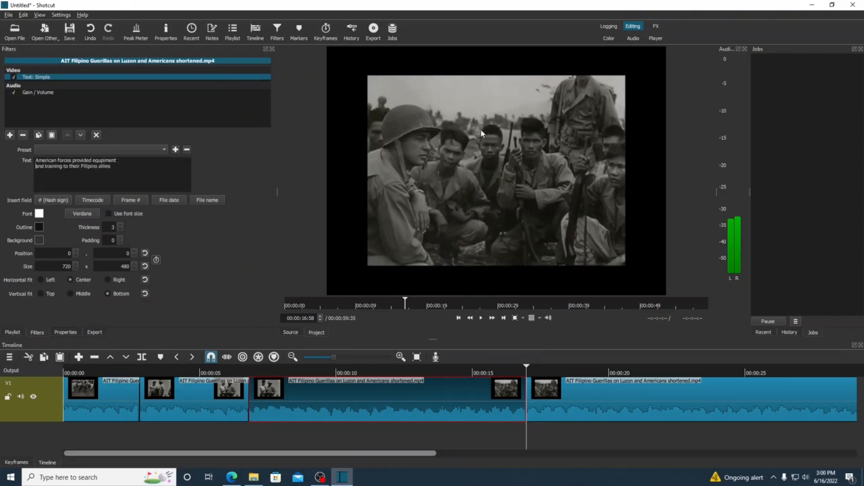
Shrink the caption's text box to about 408 x 354, place it at about position 92, 74, and align the text left.
drag(526, 368, 428, 368)
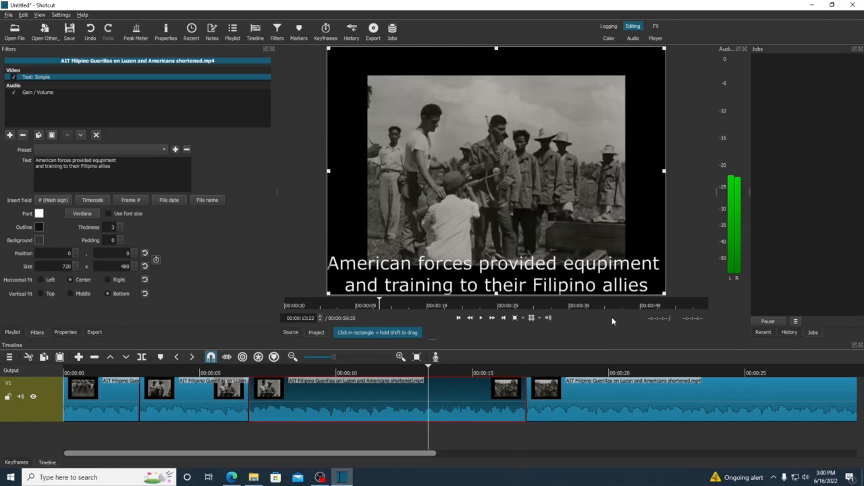
drag(664, 293, 523, 233)
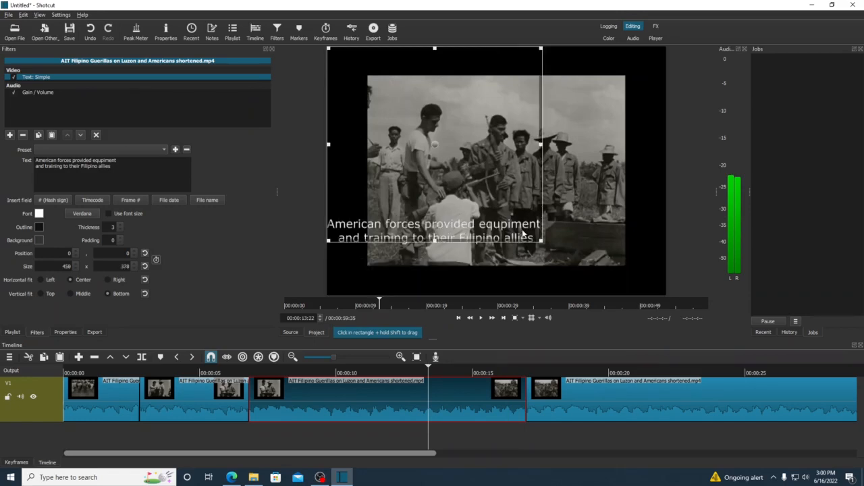
drag(437, 146, 468, 178)
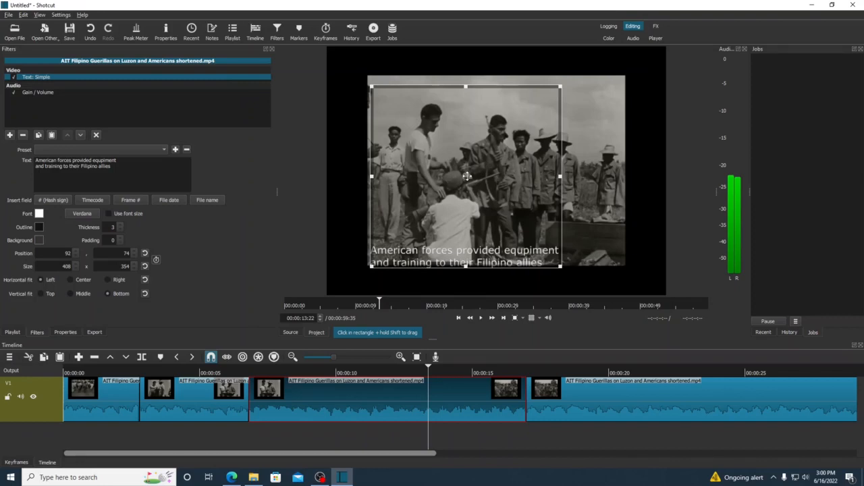
Play the timeline from the start through the captioned segments to review both captions.
click(79, 374)
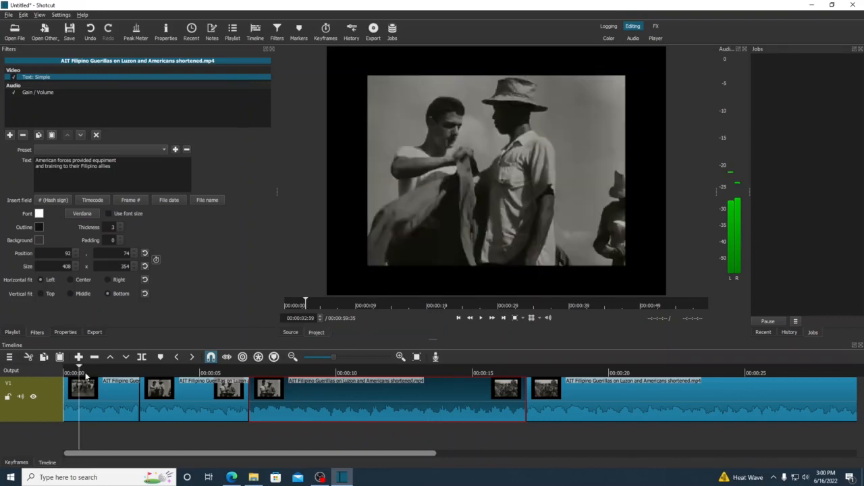
click(66, 373)
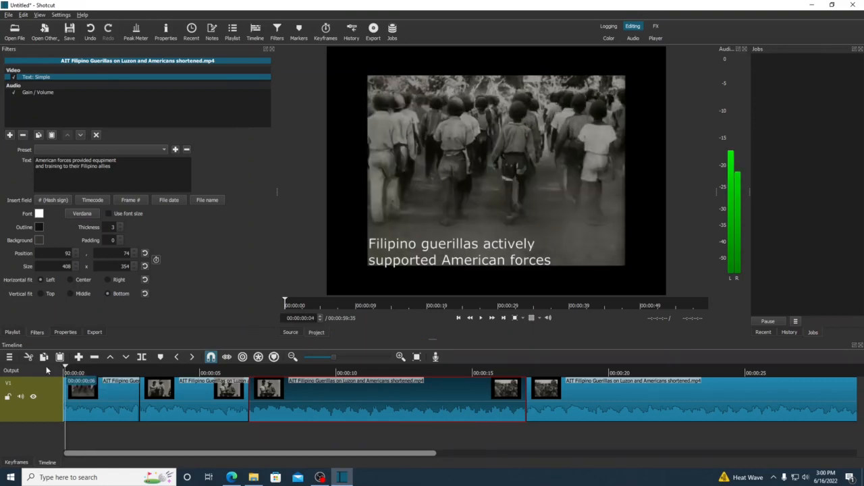
click(481, 318)
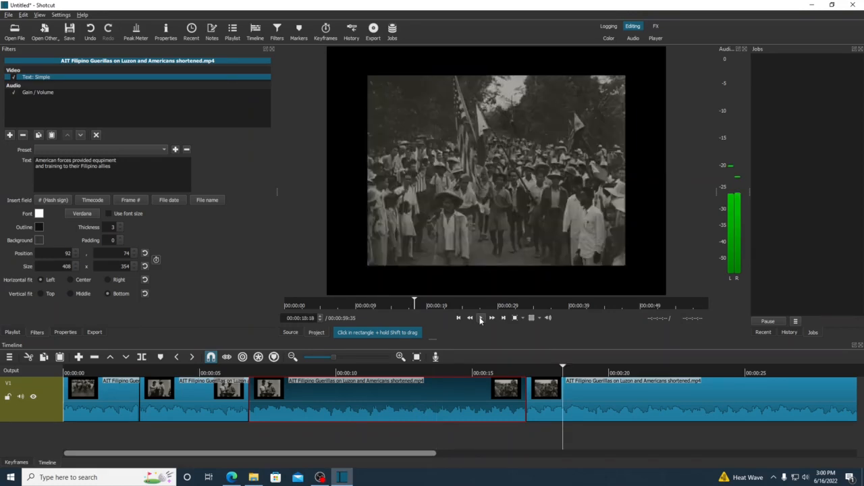
Add the Old Film: Grain video filter to the last segment on V1.
click(579, 388)
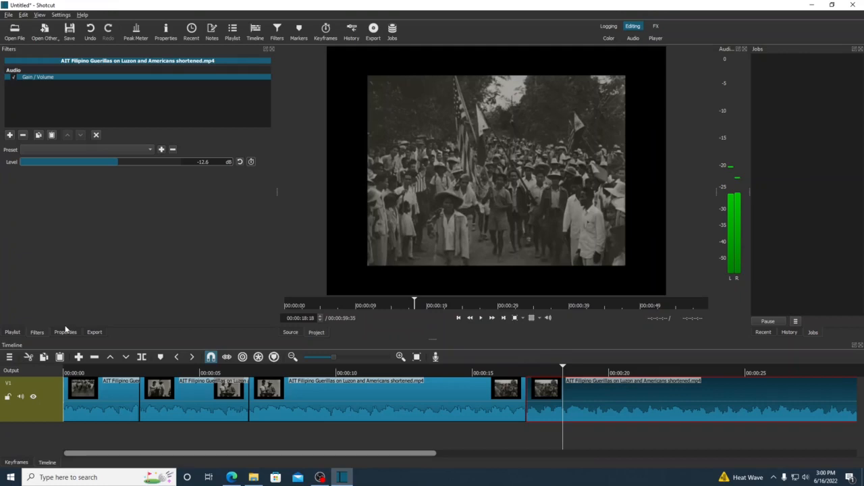
click(9, 135)
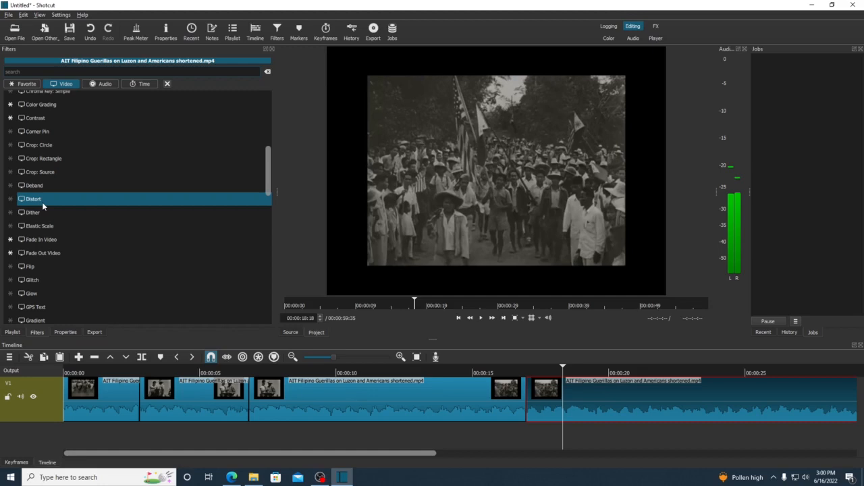
scroll(48, 237, down, 10)
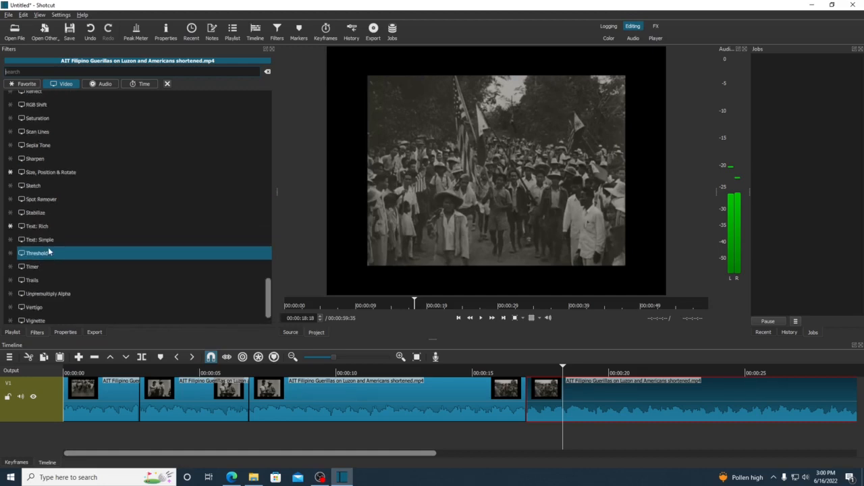
scroll(48, 253, up, 2)
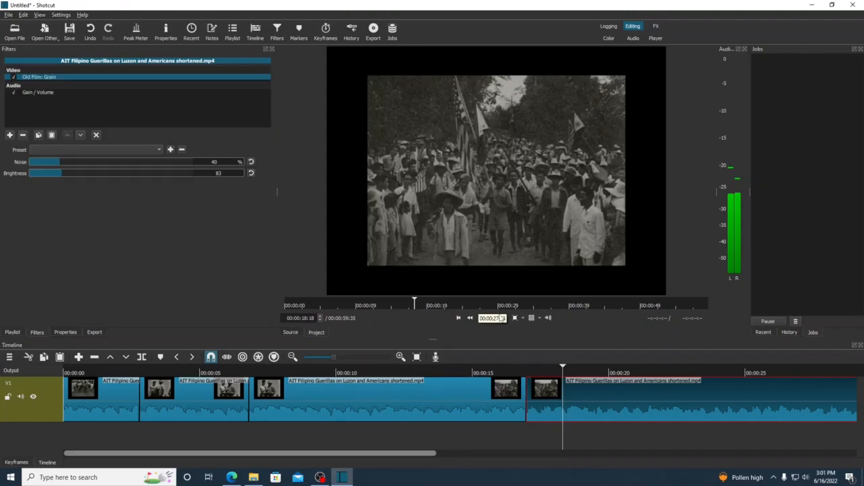
Try stronger grain at 122% noise on the last segment, and bring the noise down to 41%.
click(127, 162)
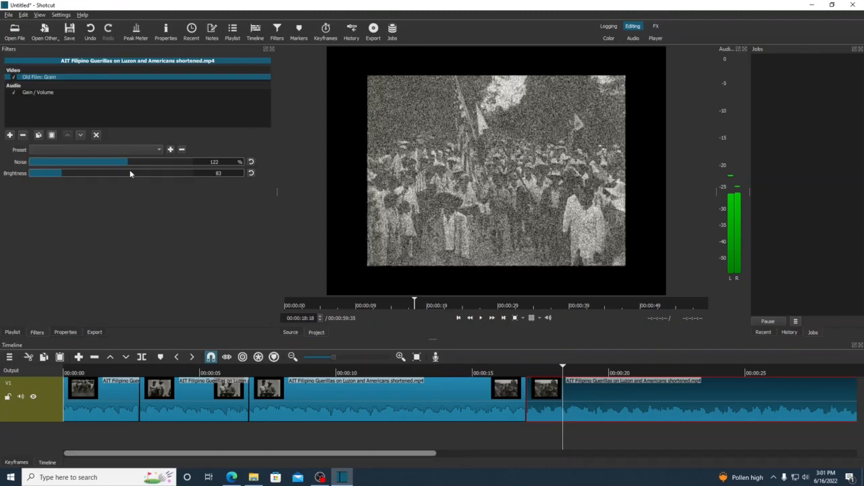
click(68, 163)
click(60, 160)
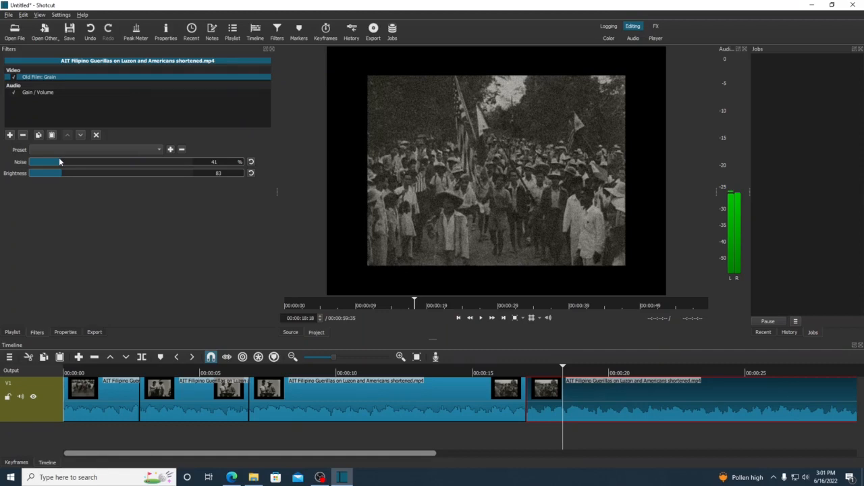
Scrub back into the third segment to about 00:00:11:02 to check its caption.
click(488, 370)
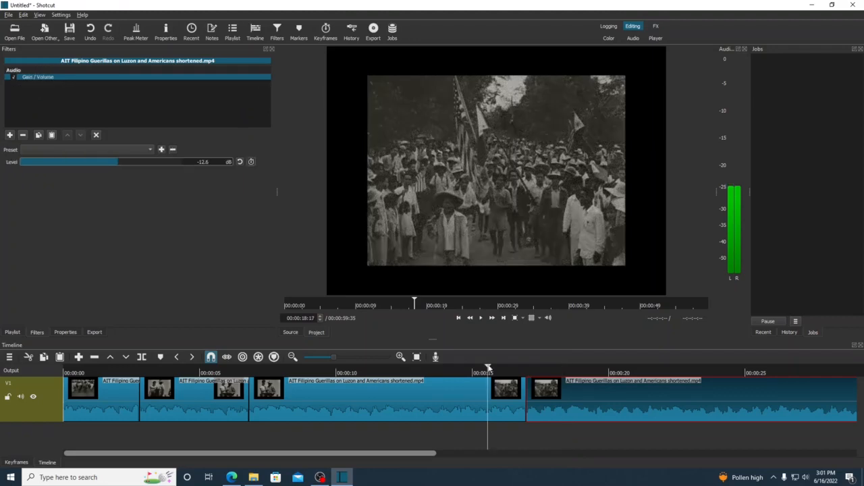
drag(488, 370, 365, 368)
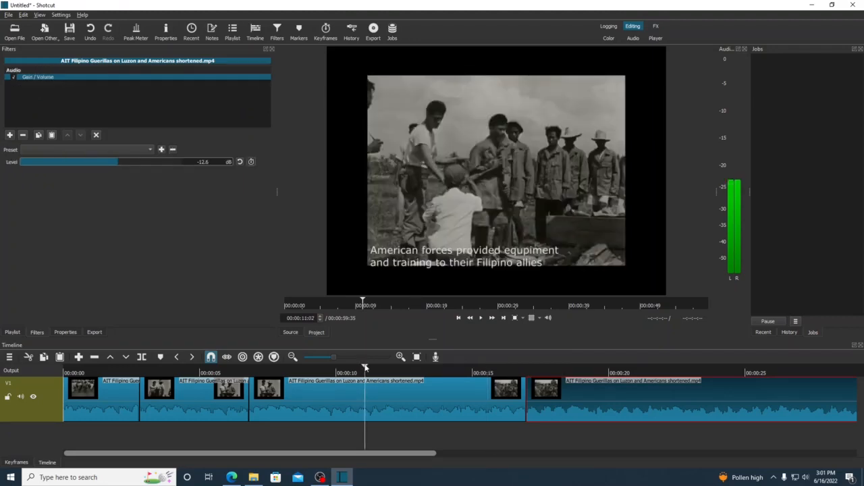